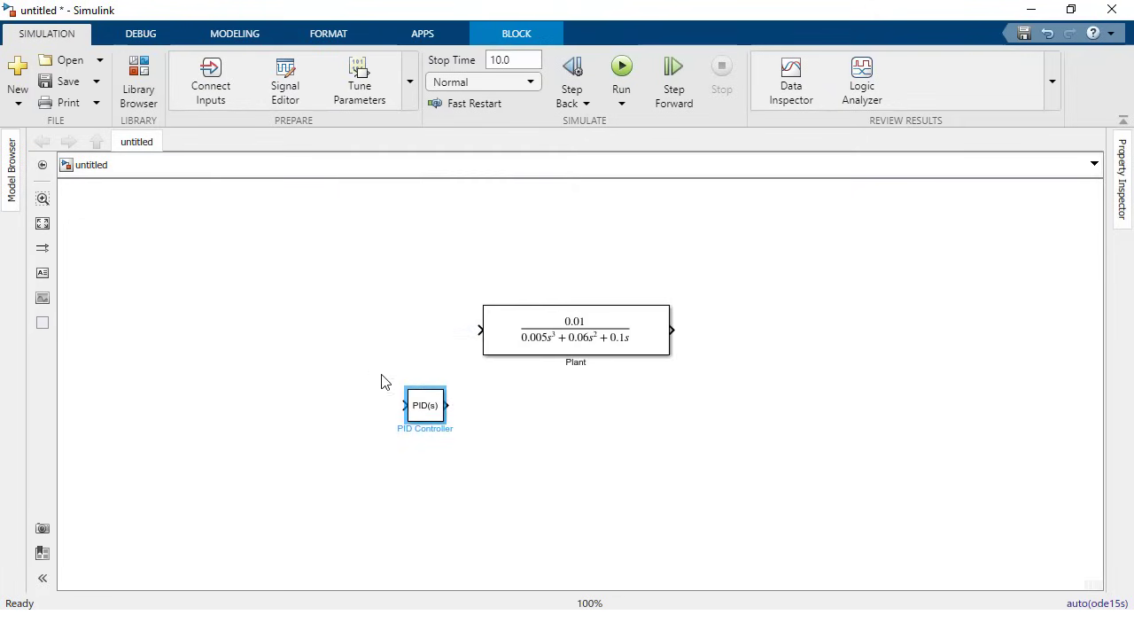
- Insert a Sum before the PID Controller and wire the Ref_angle step and feedback into it
left_click_drag(426, 415, 383, 341)
left_click(417, 349)
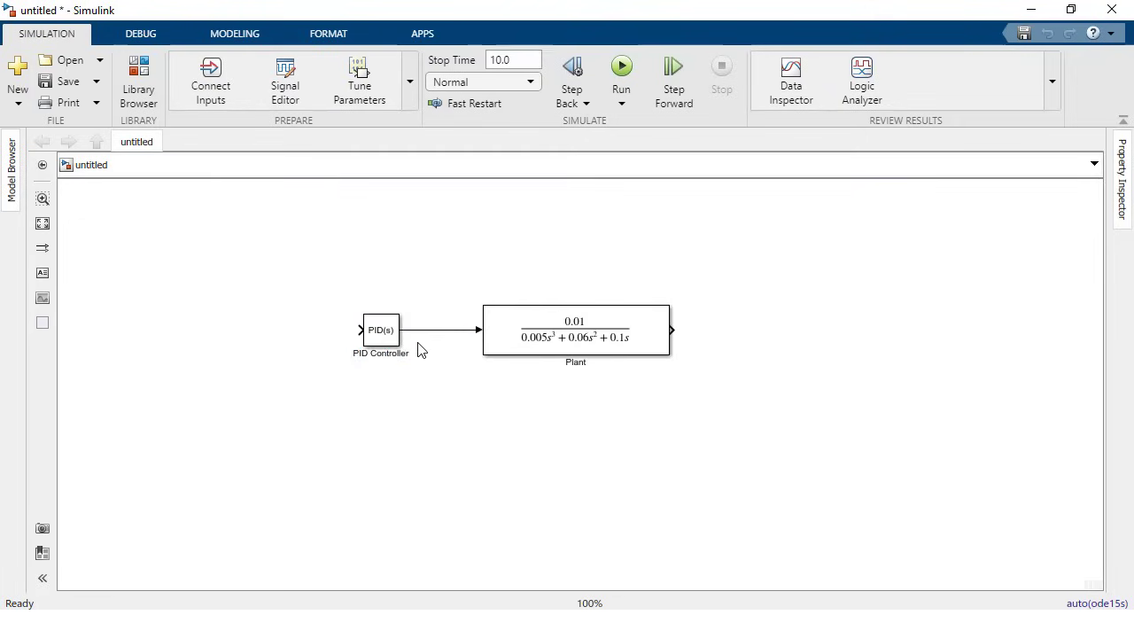
double_click(328, 410)
type("sum")
key("Return")
left_click_drag(328, 410, 328, 341)
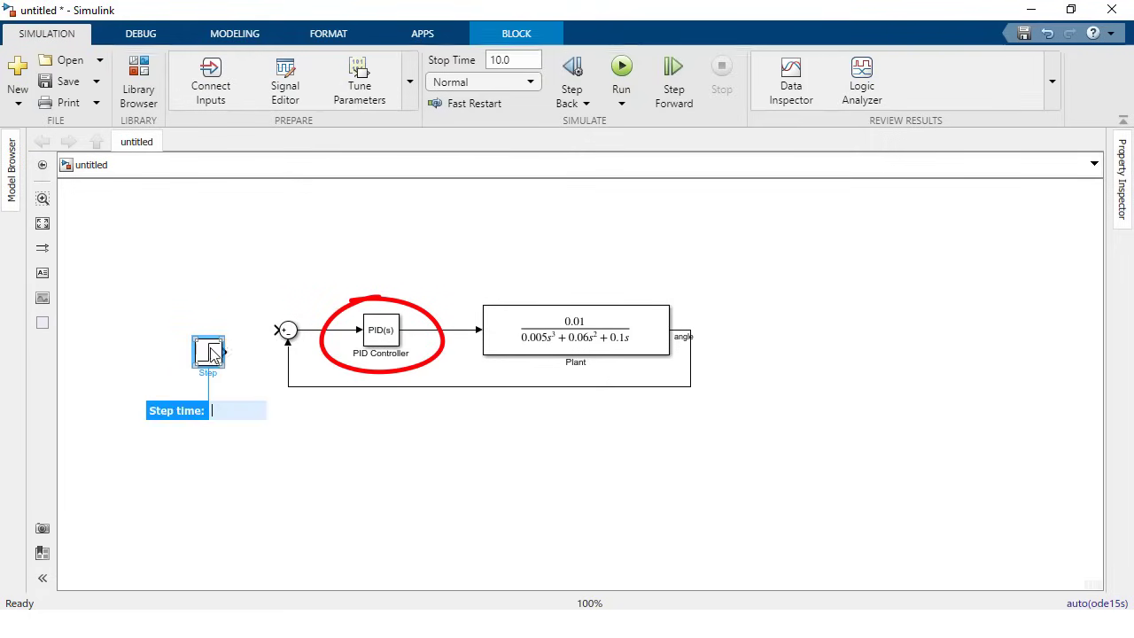
left_click_drag(202, 352, 202, 324)
type("Ref_")
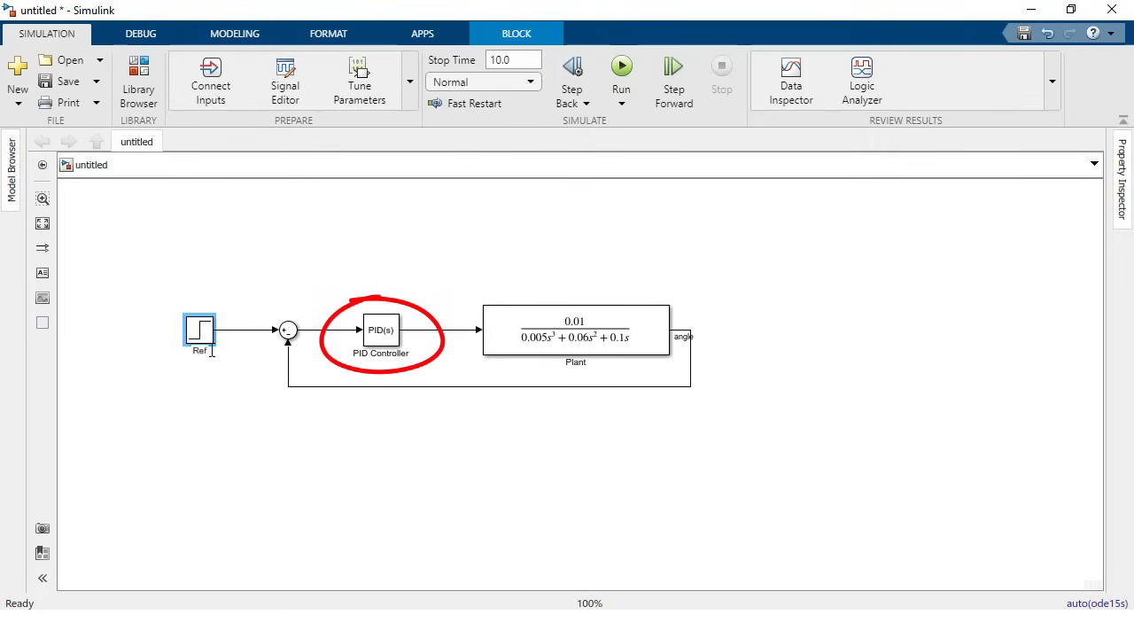
type("angle")
- Name the Sum-to-PID signal 'error' and the PID-to-Plant signal 'voltage'
double_click(326, 329)
type("error")
double_click(436, 330)
type("voltage")
- Add a Scope that receives the Plant's angle output and the reference signal
double_click(815, 329)
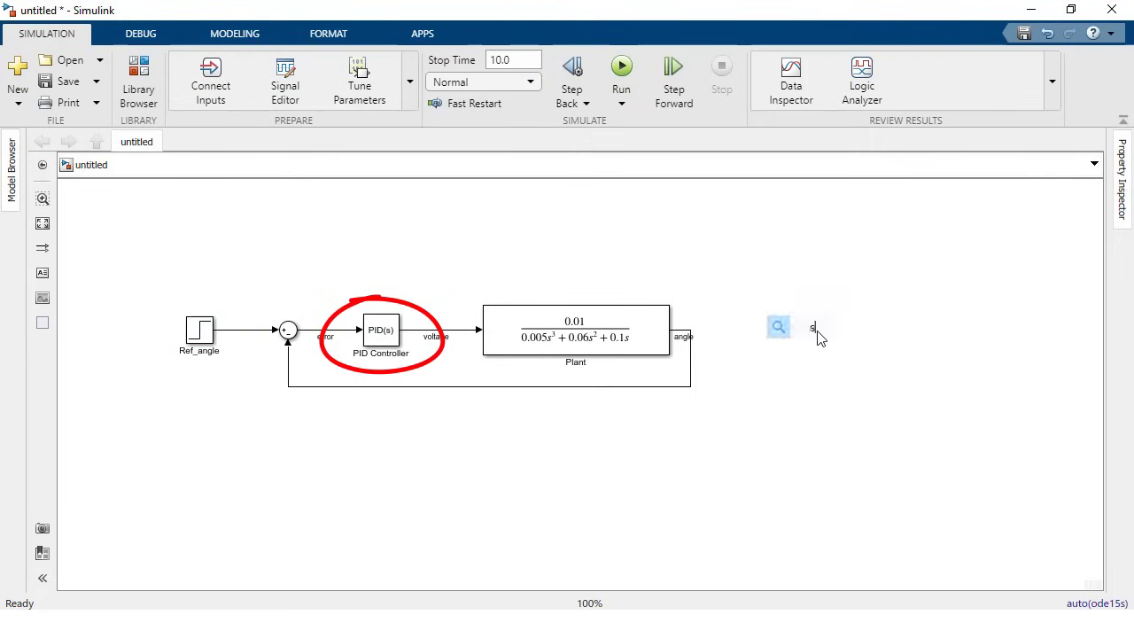
type("scope")
key("Return")
left_click_drag(751, 329, 706, 330)
left_click_drag(256, 330, 751, 294)
- Auto-tune the PID Controller from its parameters, giving P 43.79, I 12.68, D 18.62, N 405.3
left_click(383, 335)
double_click(383, 336)
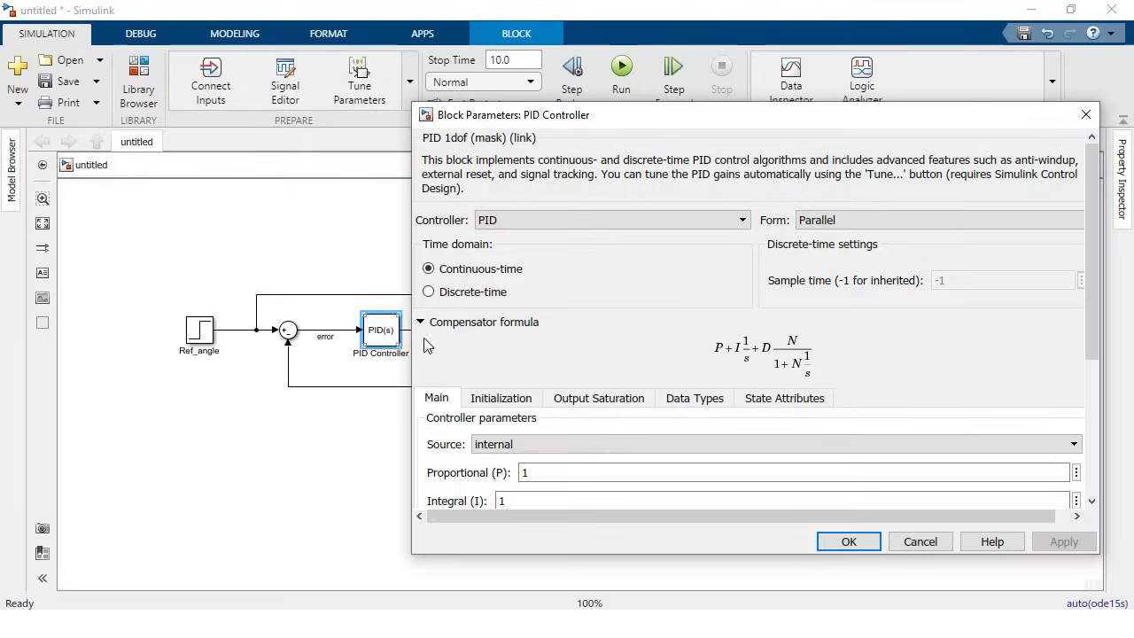
left_click_drag(1101, 232, 1116, 398)
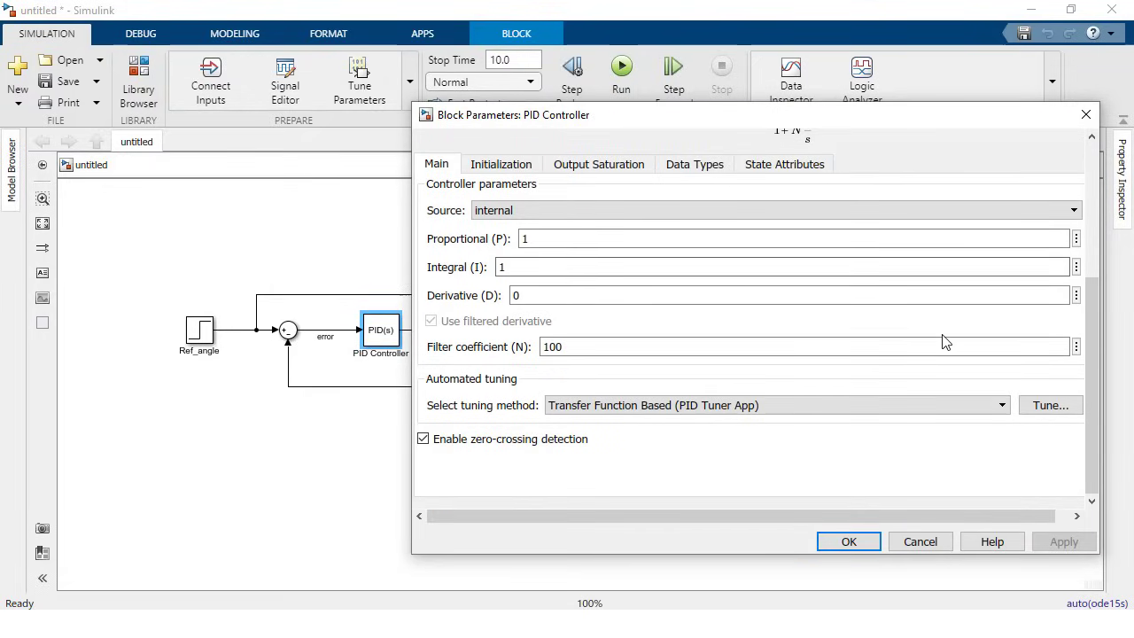
left_click(1057, 405)
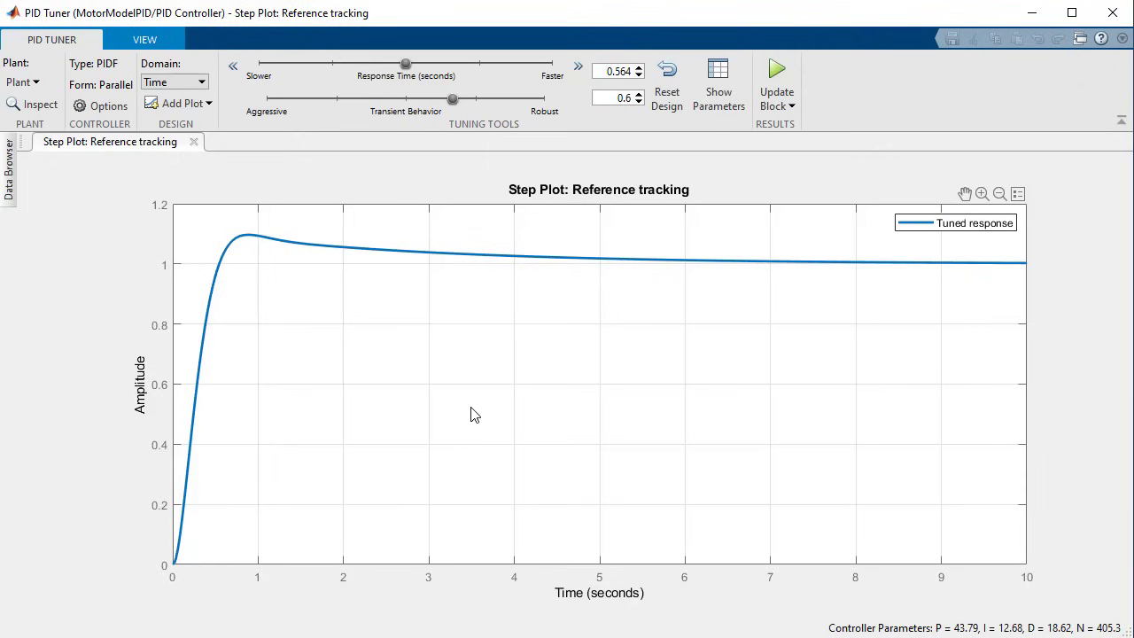
- Keep the Balanced focus, try the response time slider, and apply the tuned gains to the block
left_click(113, 107)
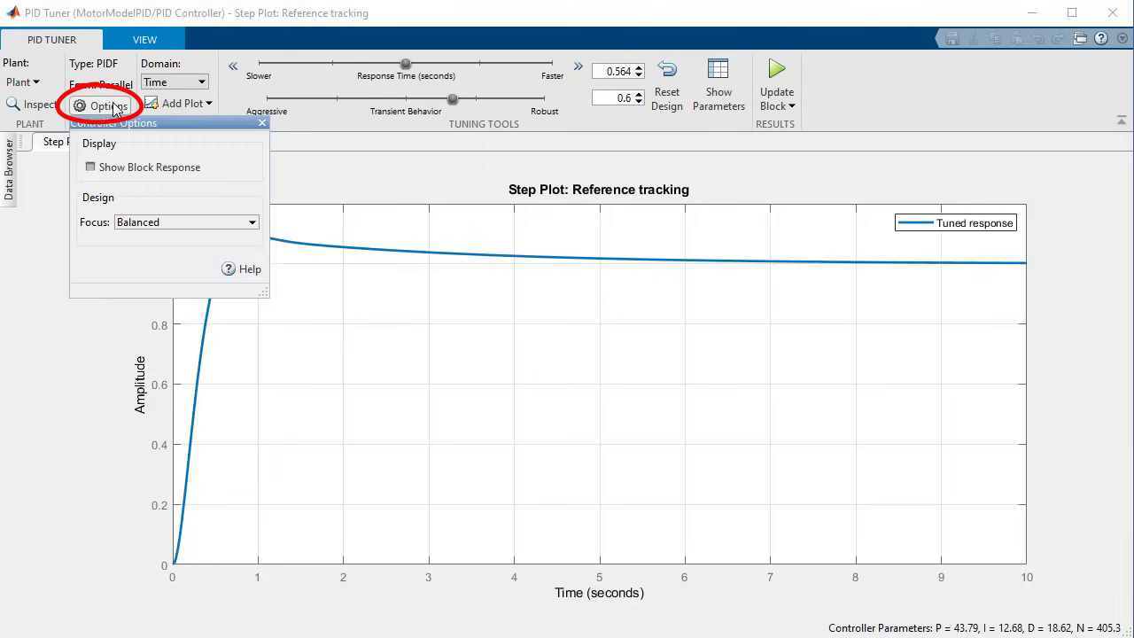
left_click(252, 222)
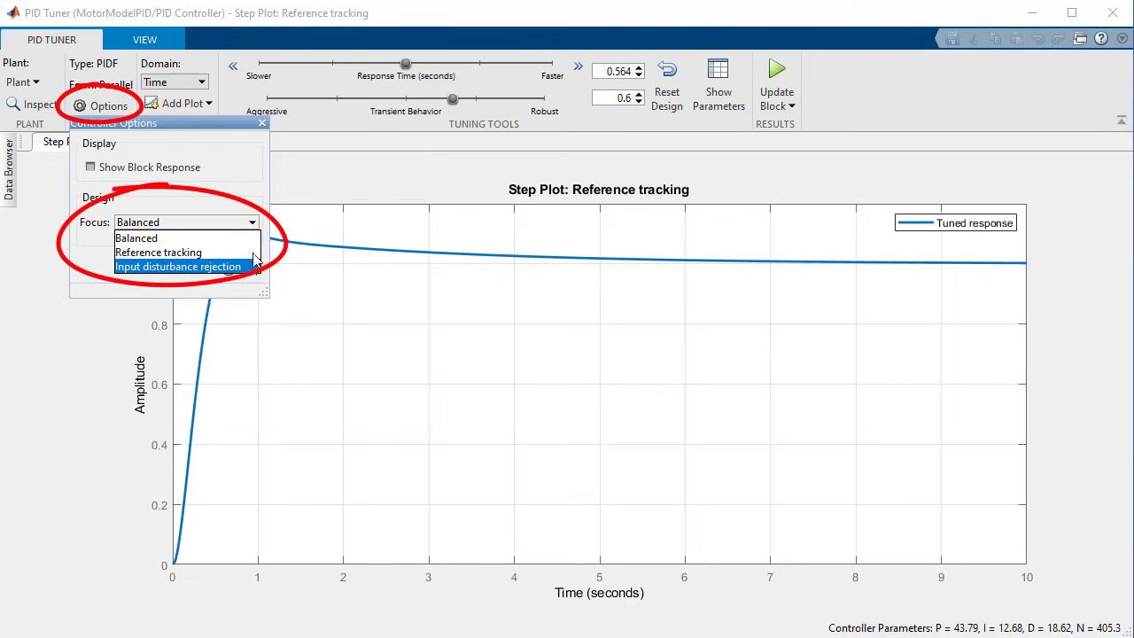
left_click(262, 123)
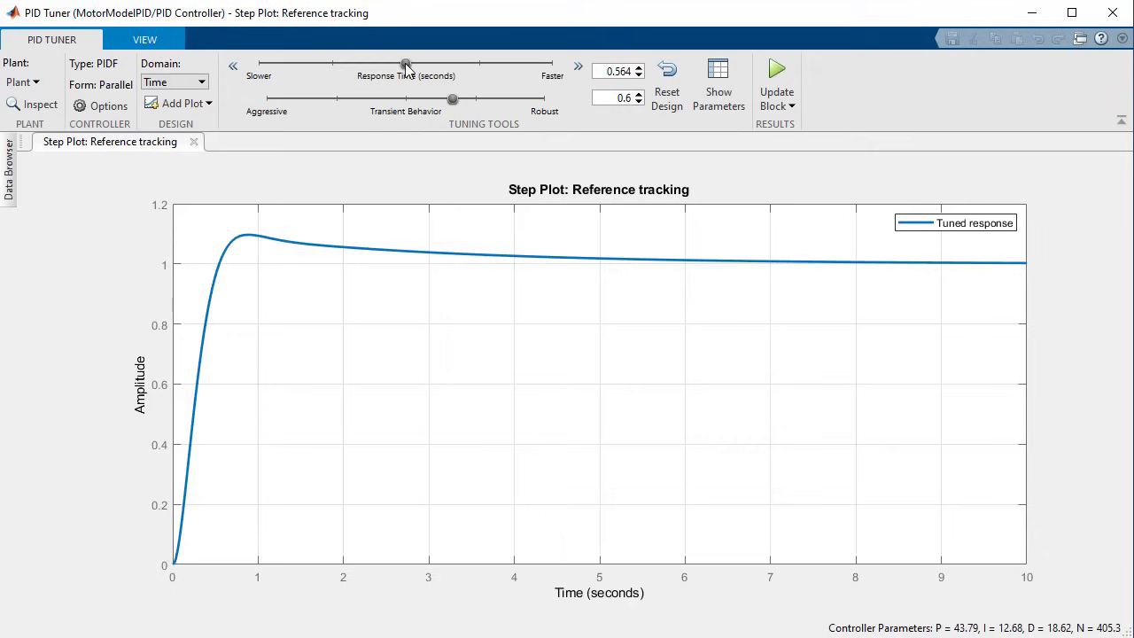
mouse_move(405, 66)
left_mouse_down()
mouse_move(377, 67)
mouse_move(404, 66)
left_mouse_up()
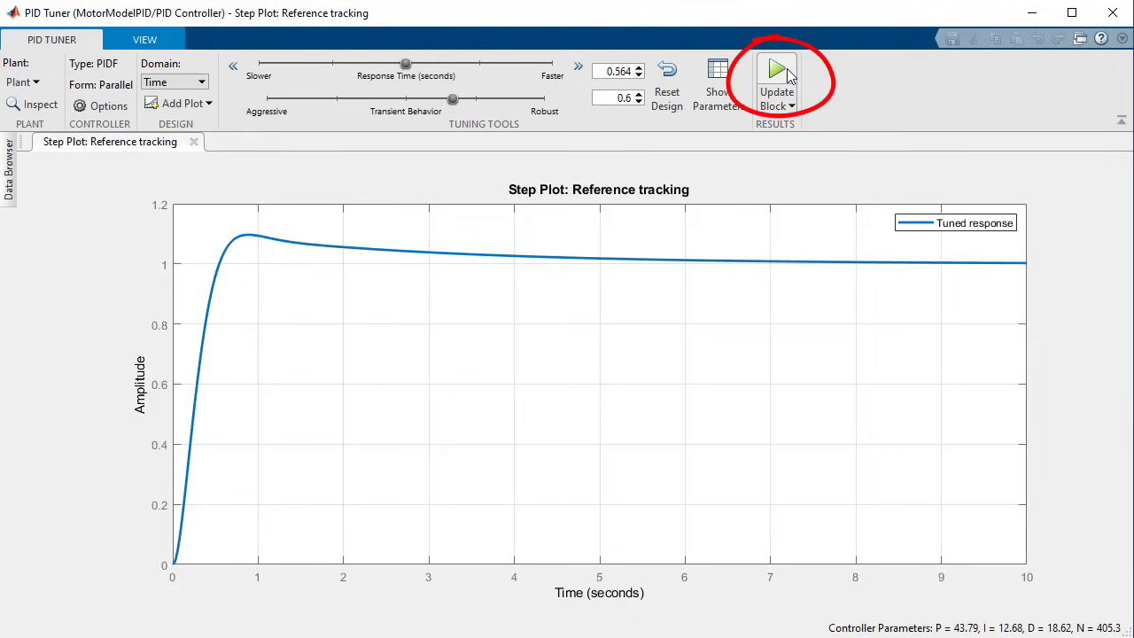
left_click(777, 76)
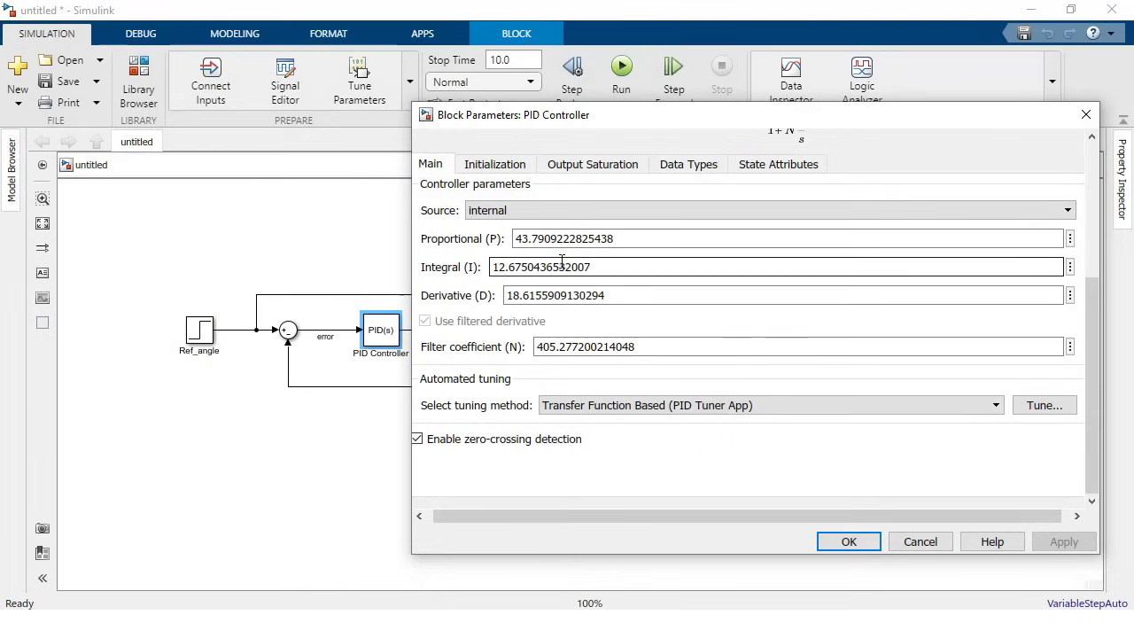
left_click(843, 542)
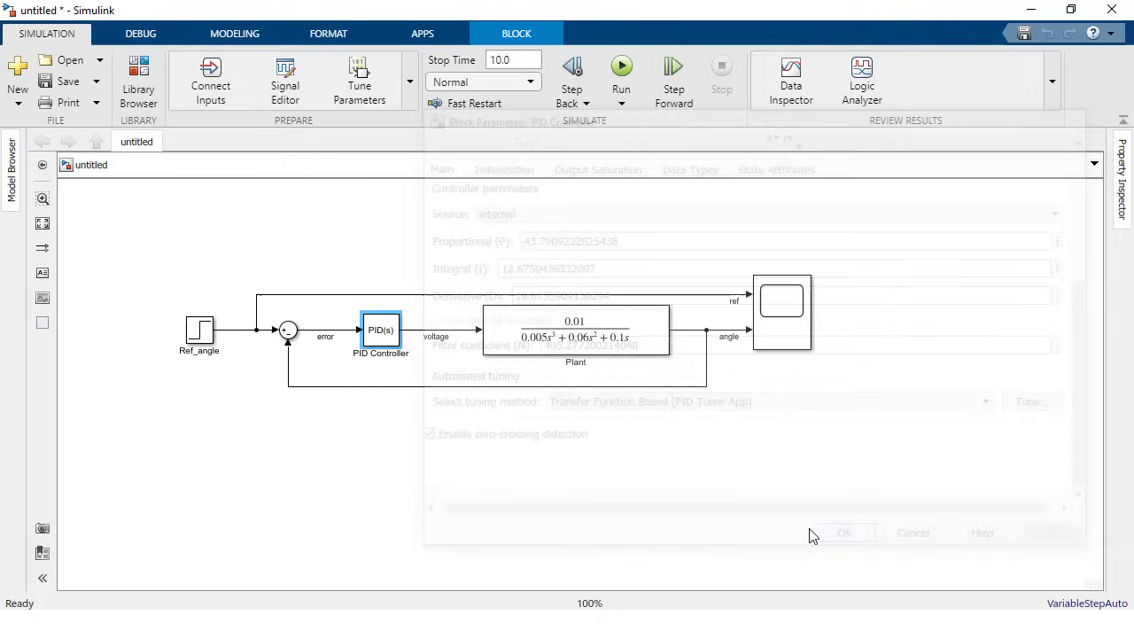
- Run the simulation and view the ref and angle step response in the Scope
double_click(780, 306)
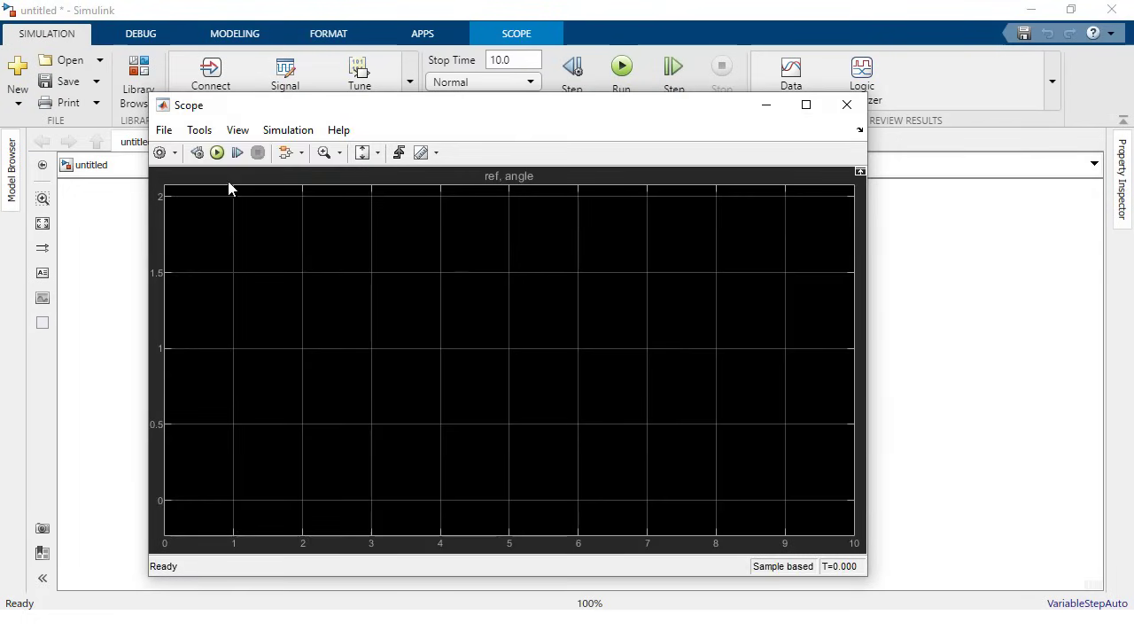
left_click(217, 152)
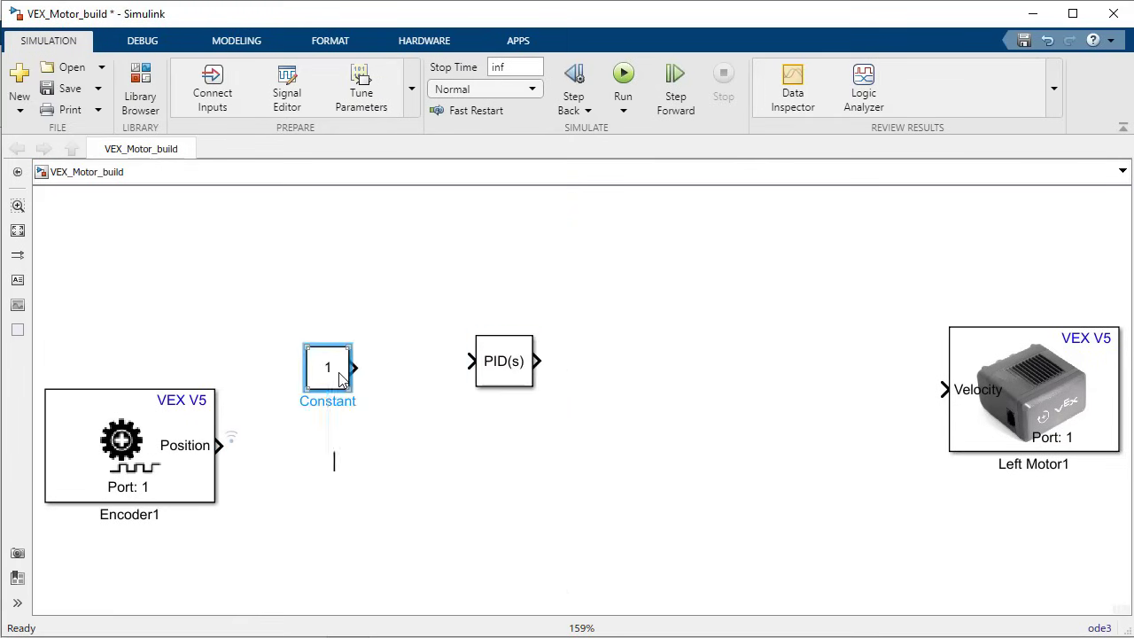
- Rename the constant to Ref and wire Ref, Sum, PID, Encoder1 Position and Left Motor1 Velocity
double_click(327, 400)
type("Ref")
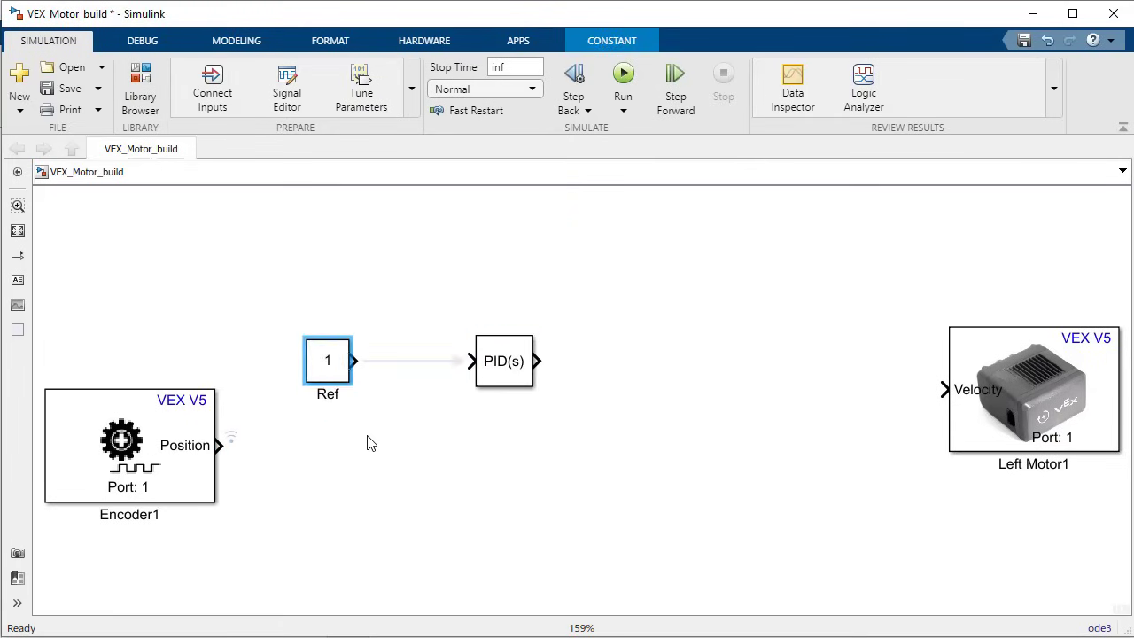
double_click(368, 441)
type("sum")
key("Return")
key("Return")
left_click_drag(353, 361, 364, 423)
left_click_drag(129, 443, 257, 469)
left_click_drag(330, 508, 398, 381)
left_click_drag(536, 361, 791, 369)
- Shift the Ref, Sum, PID and Encoder blocks left and check the PID parameters
left_click_drag(851, 519, 133, 327)
left_click_drag(504, 361, 397, 361)
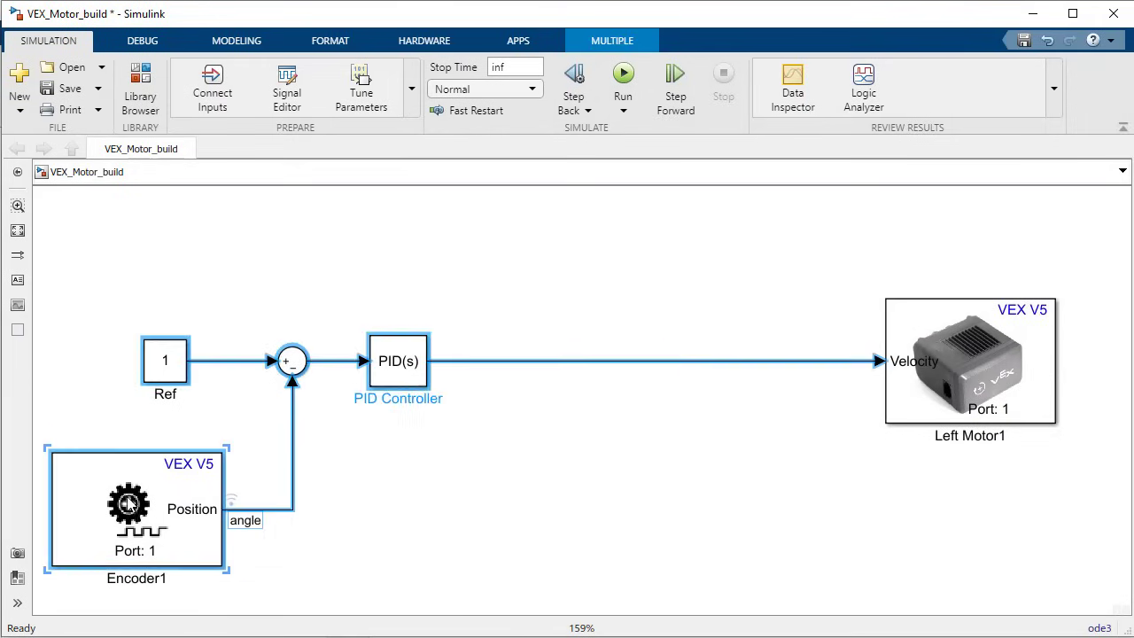
double_click(389, 361)
key("Return")
left_click(594, 498)
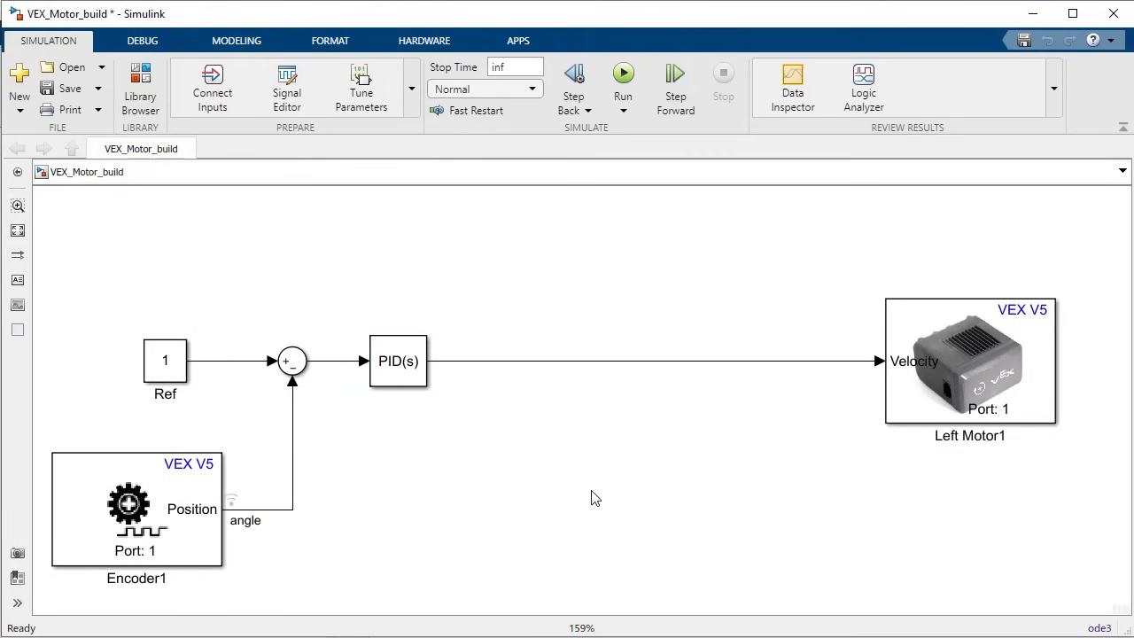
- Splice a Closed-Loop PID Autotuner between PID and motor Velocity, with encoder angle into y
double_click(593, 498)
type("closed")
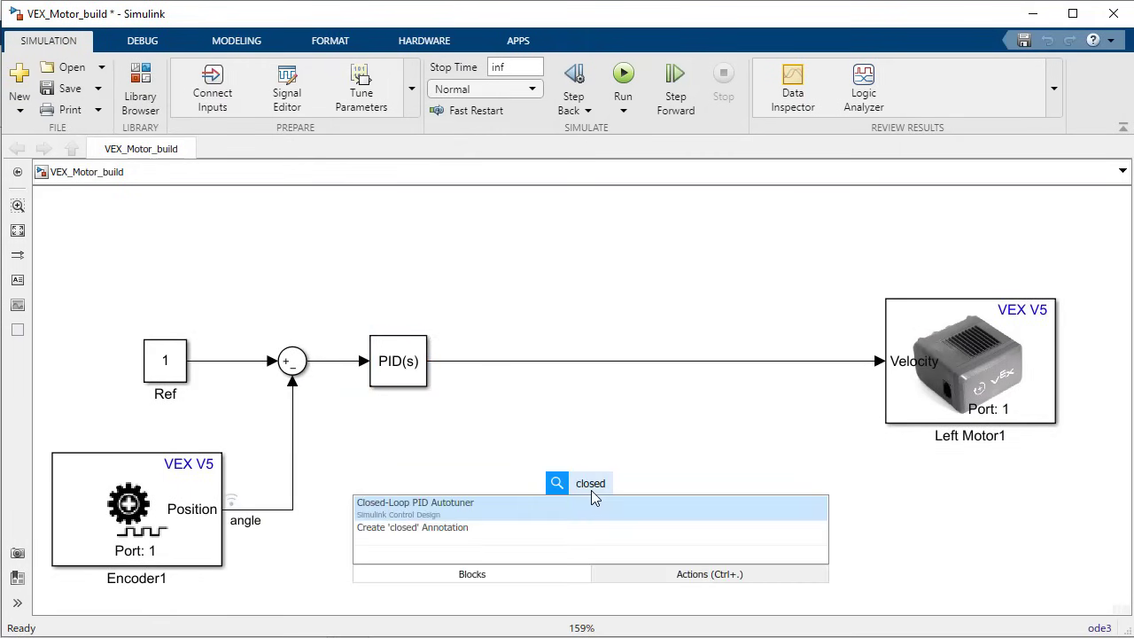
key("Return")
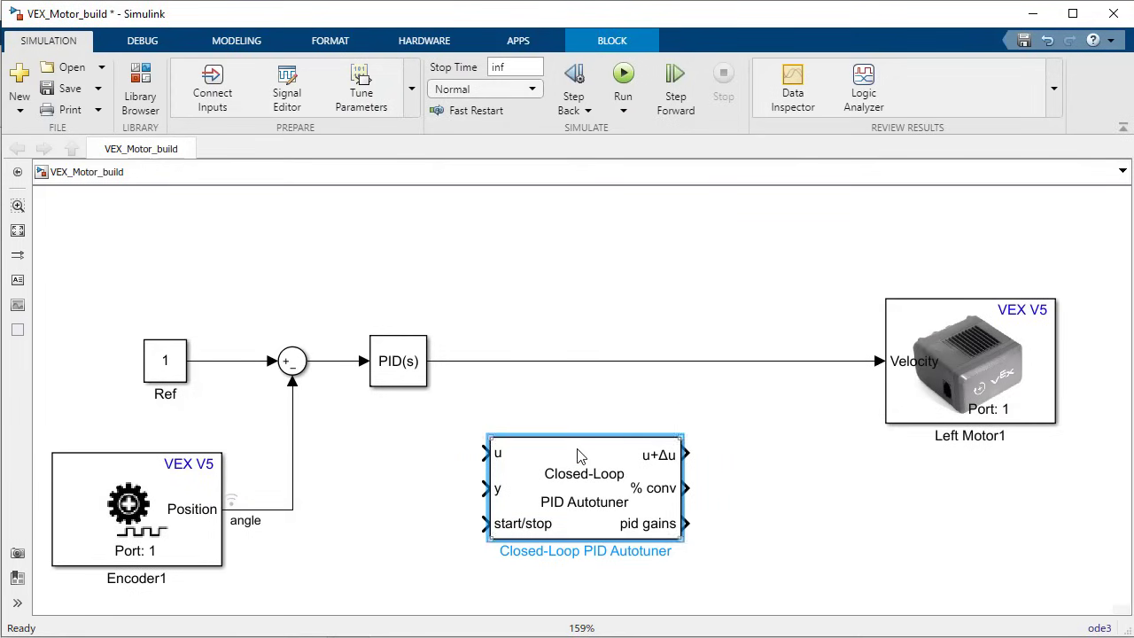
left_click_drag(578, 455, 584, 364)
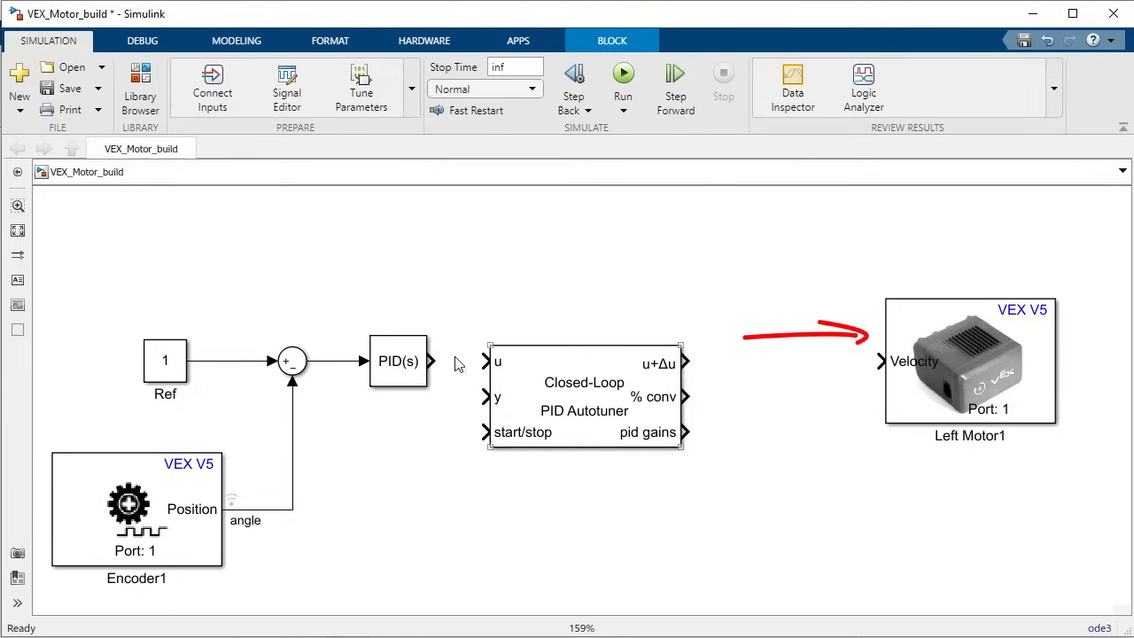
left_click_drag(431, 361, 485, 360)
left_click_drag(686, 363, 882, 360)
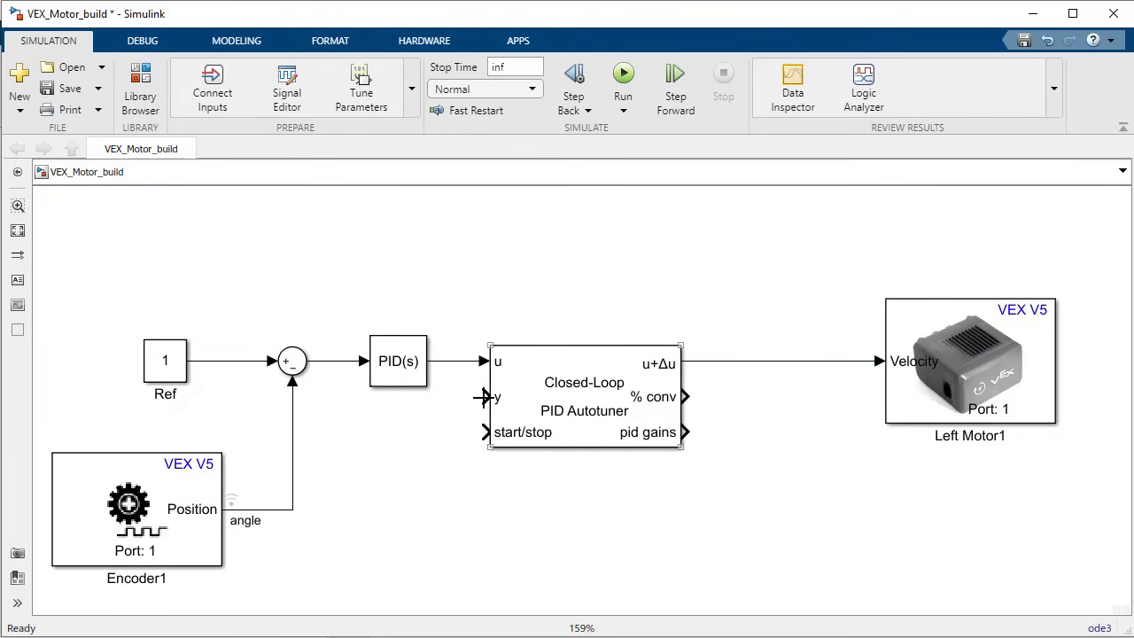
left_click_drag(485, 397, 293, 406)
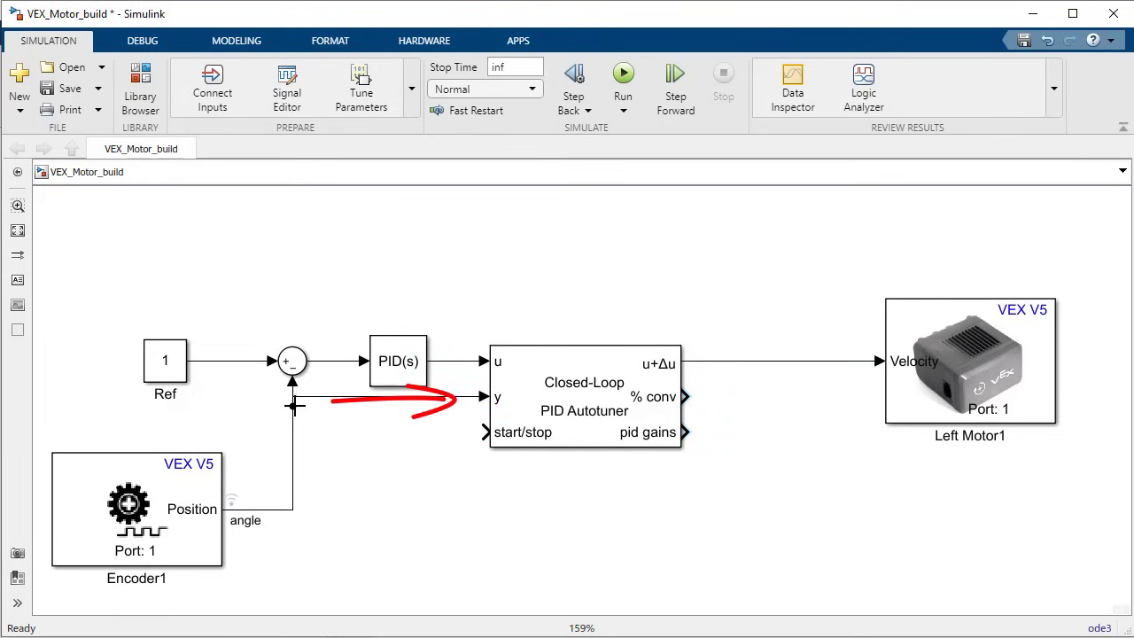
- Enlarge the Closed-Loop PID Autotuner block and nudge it upward
left_click(677, 445)
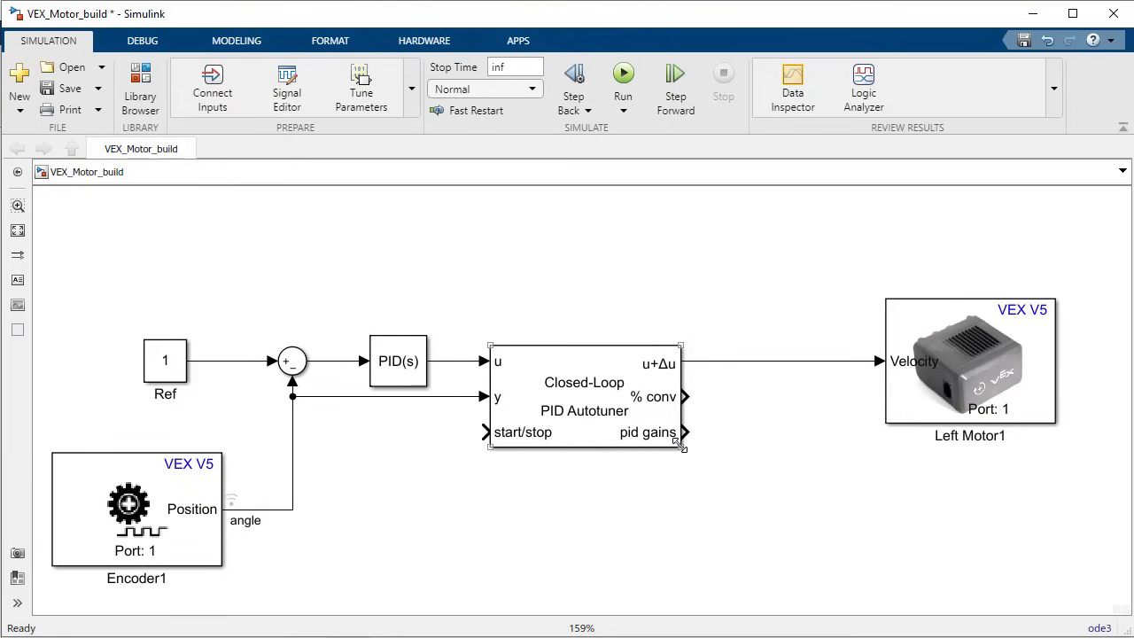
left_click_drag(681, 450, 746, 574)
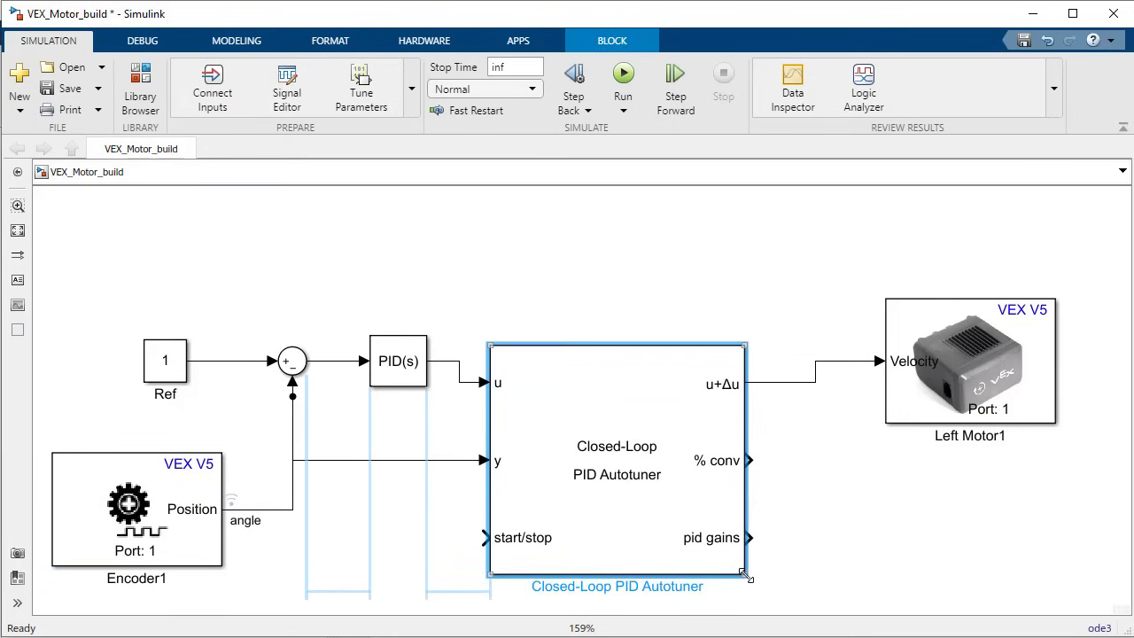
key("Up")
key("Up")
key("Up")
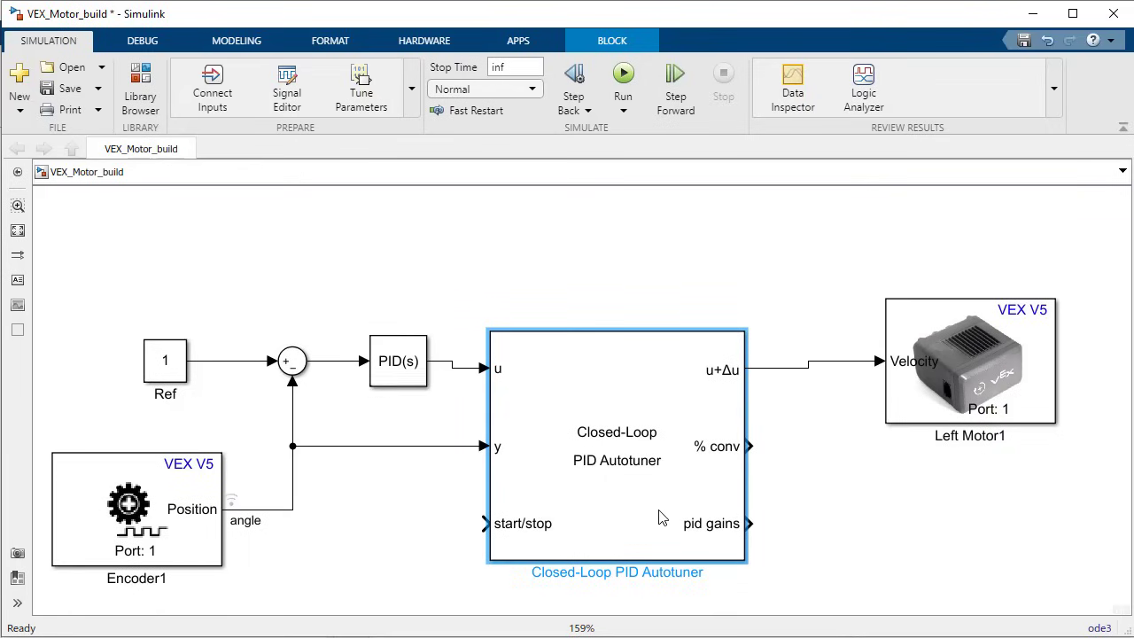
left_click(849, 542)
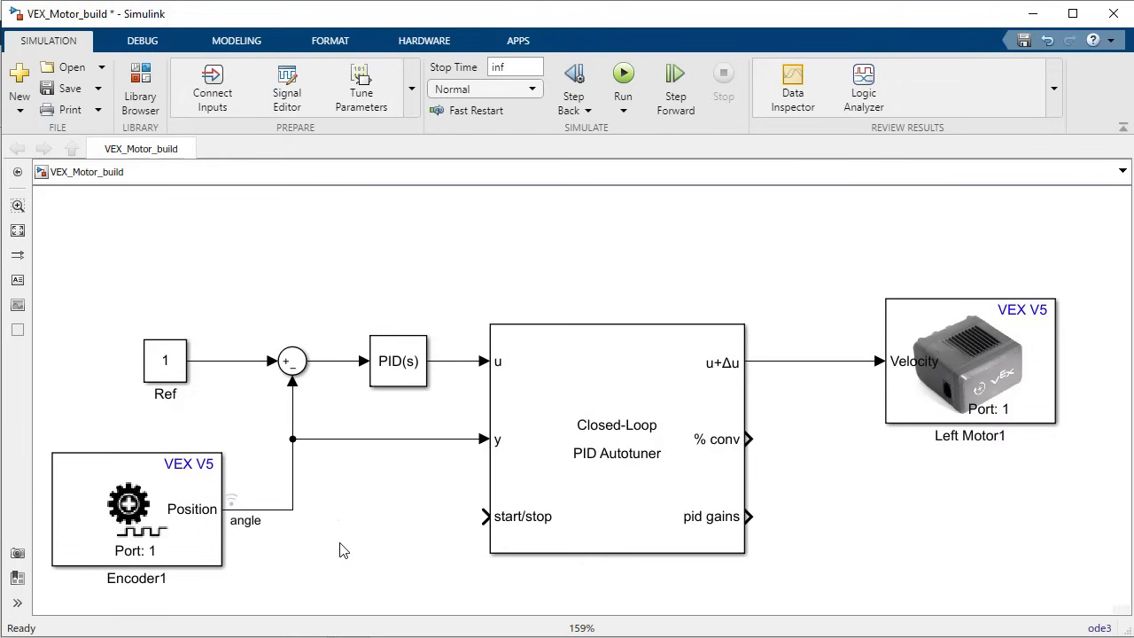
- Place a Manual Switch beside the autotuner's start/stop input and add a Zero constant
double_click(342, 549)
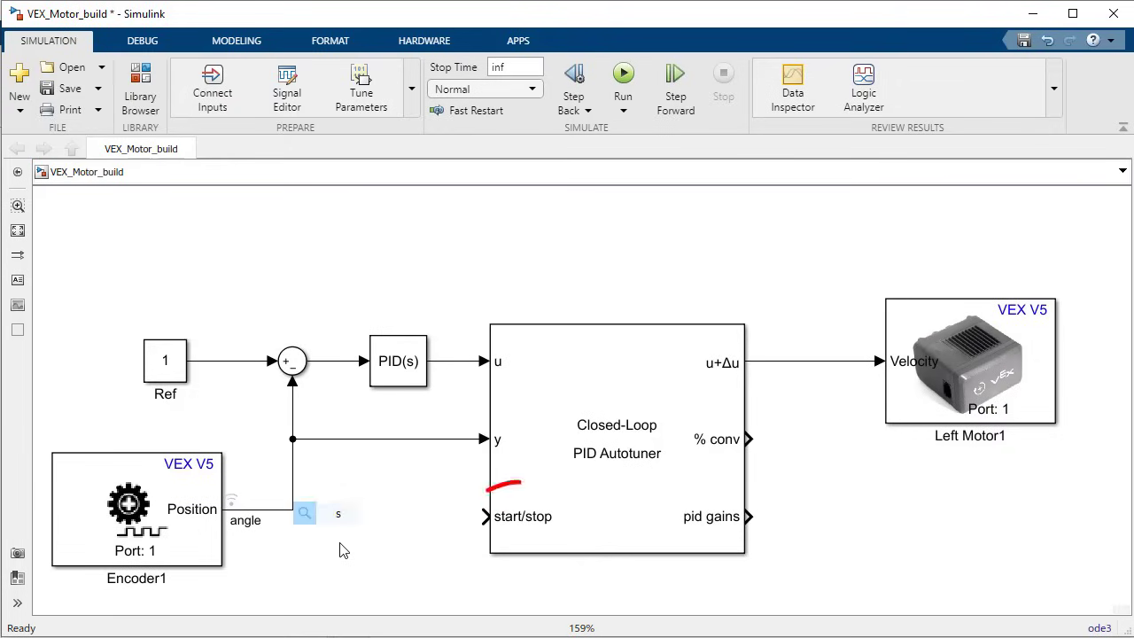
type("manu")
key("Return")
left_click_drag(331, 529, 344, 451)
double_click(359, 533)
type("zero")
key("Return")
scroll(361, 542, "down", 1)
- Wire a constant 1 to the switch's lower input and attach a Bus Selector to pid gains
double_click(347, 556)
type("one")
key("Return")
scroll(458, 516, "down", 1)
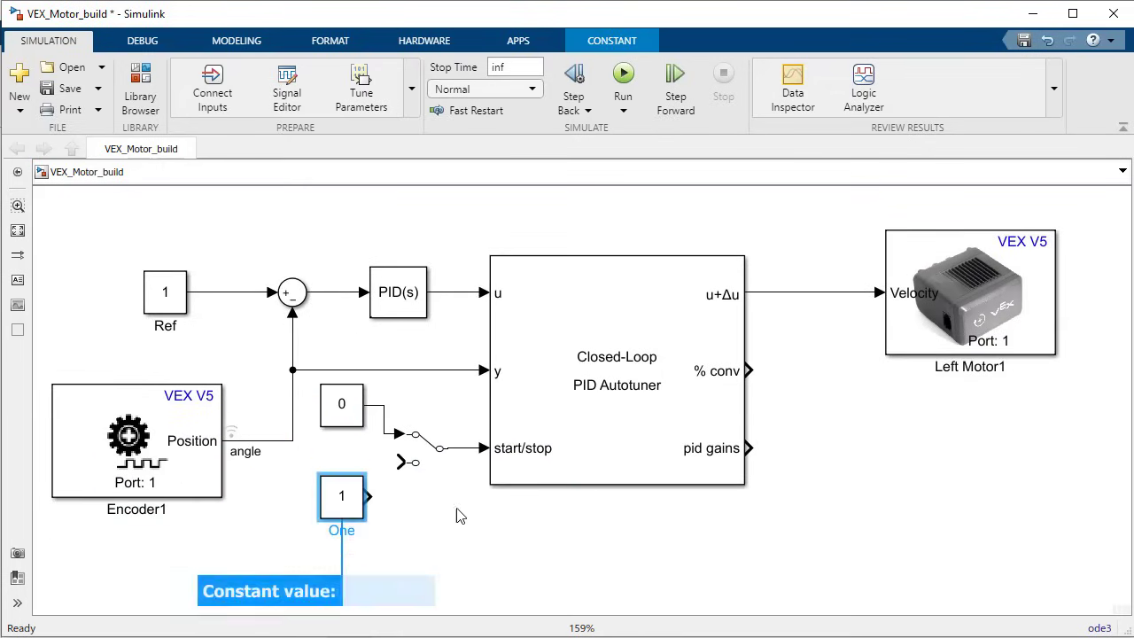
left_click_drag(363, 496, 404, 462)
left_click_drag(749, 447, 833, 462)
- Make the Bus Selector output P, I and D, and place Signal Copy blocks on them
double_click(835, 463)
left_click(860, 546)
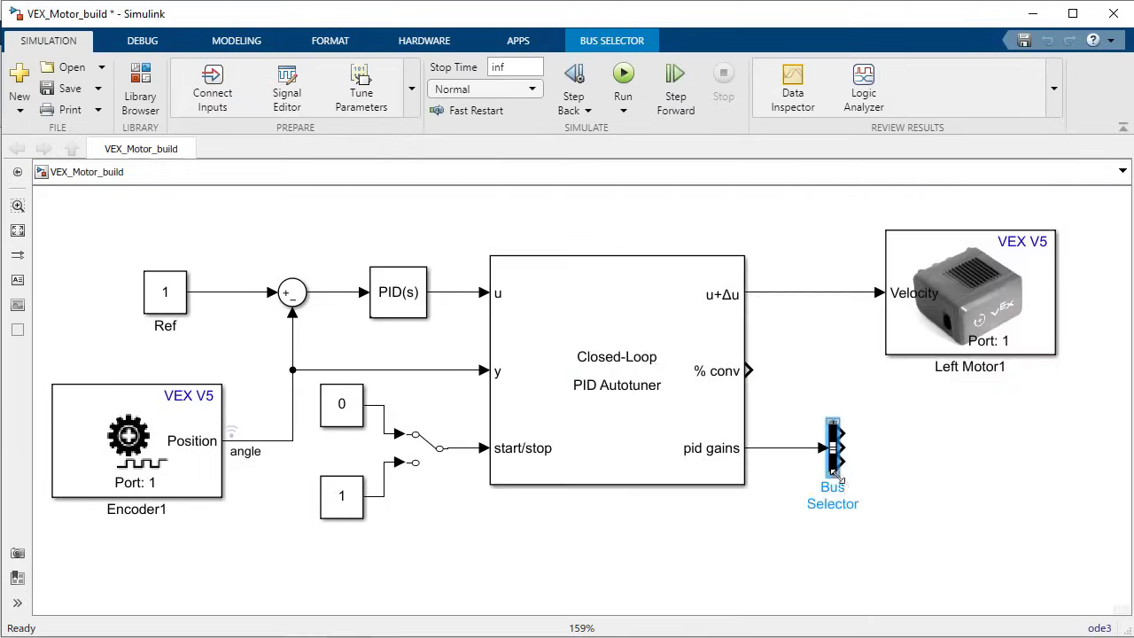
left_click(922, 496)
double_click(921, 496)
type("signal copy")
key("Return")
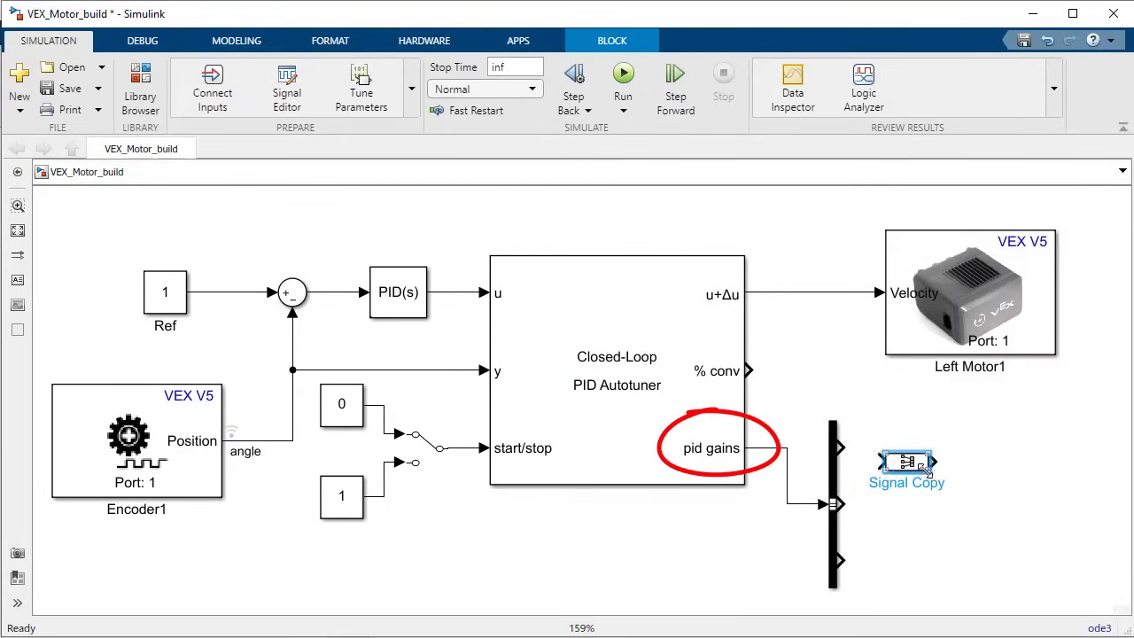
left_click_drag(913, 489, 917, 560)
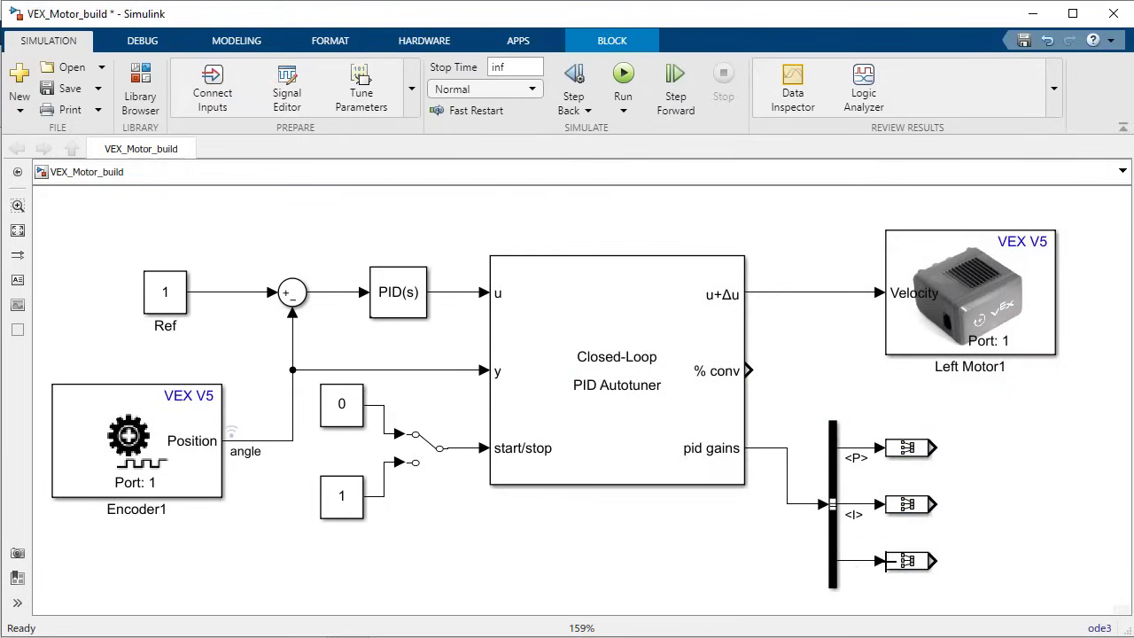
- Add Display blocks wired to the P, I and D Signal Copy outputs
double_click(1037, 465)
type("display")
key("Return")
left_click_drag(1038, 500, 1032, 567)
left_click(966, 430)
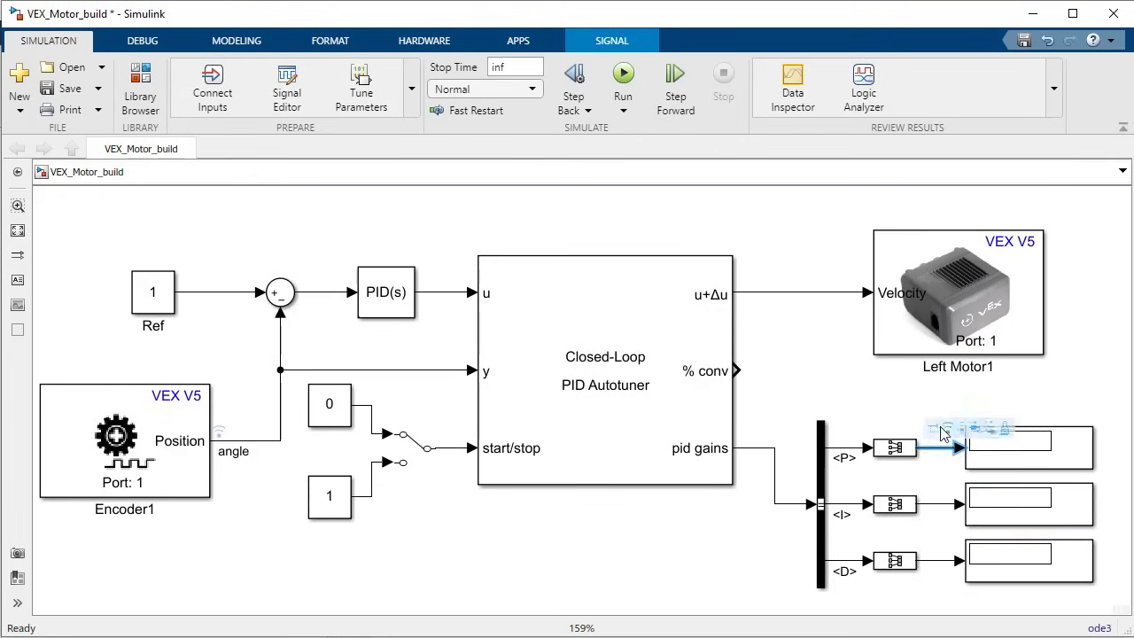
left_click(614, 442)
- Set autotuner Type to PID, sample time 0.02 s, and target bandwidth 2*6.28 rad/s
double_click(613, 442)
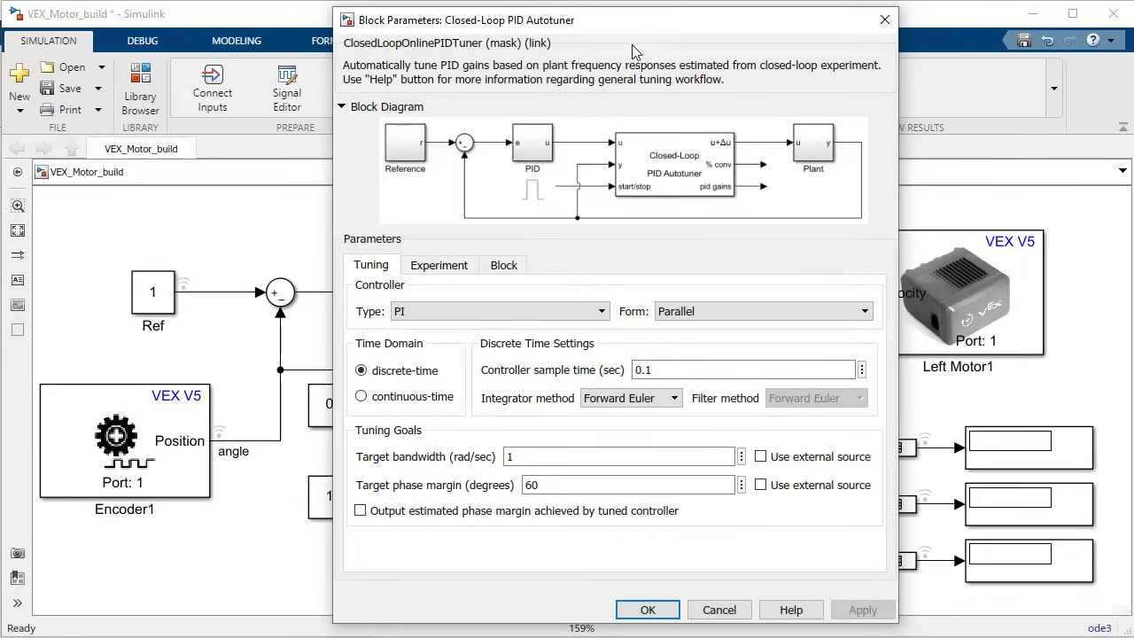
left_click(598, 313)
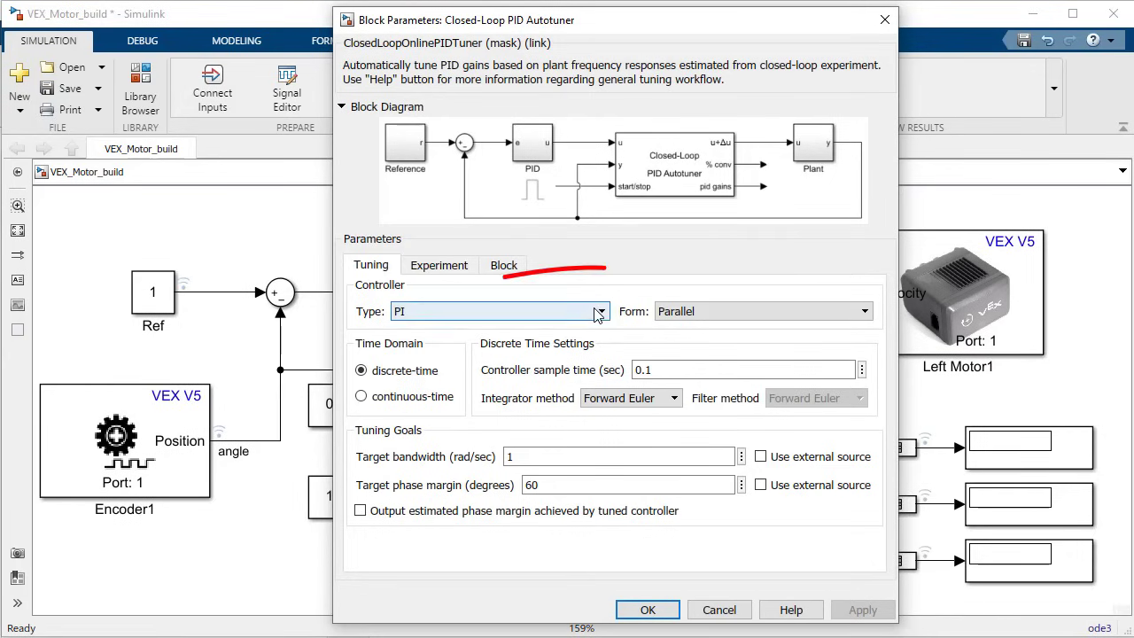
left_click(532, 398)
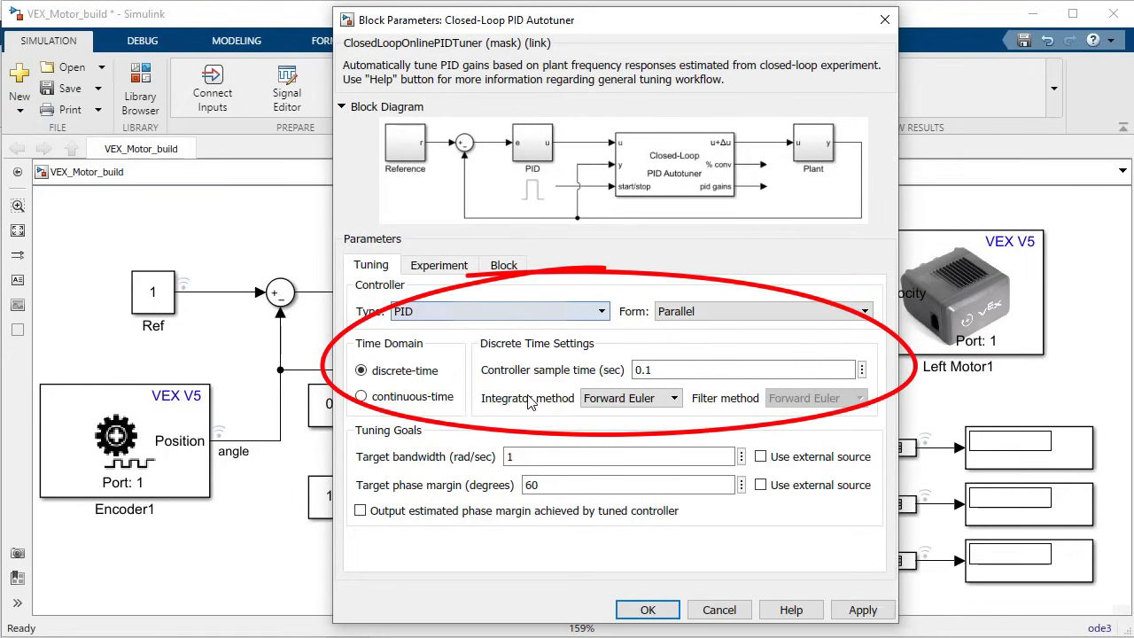
left_click(676, 365)
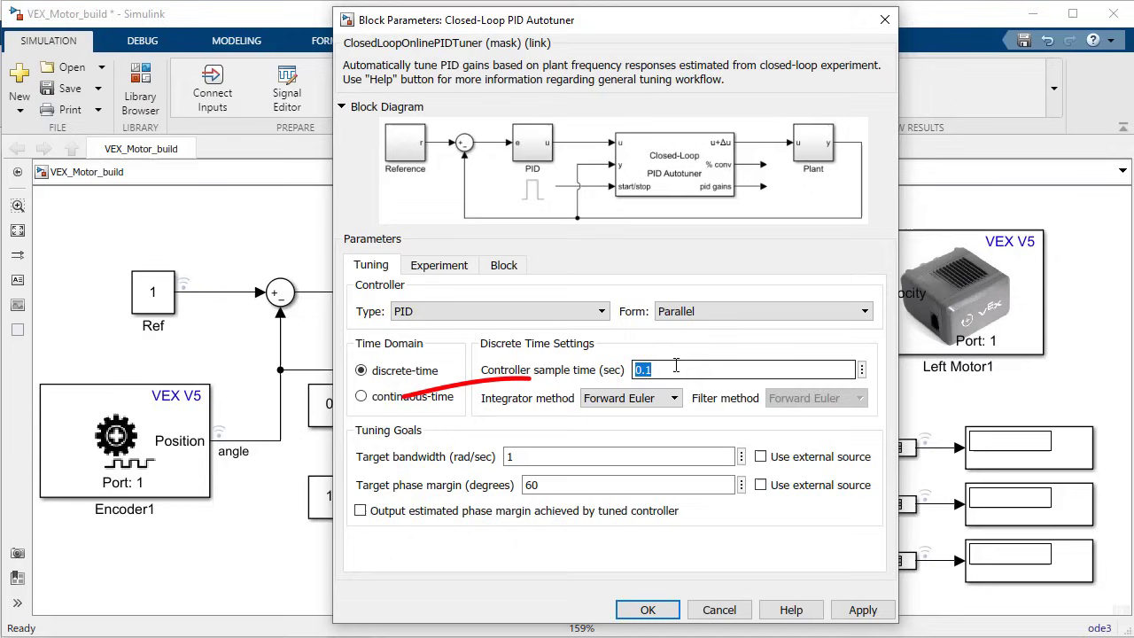
type("0.02")
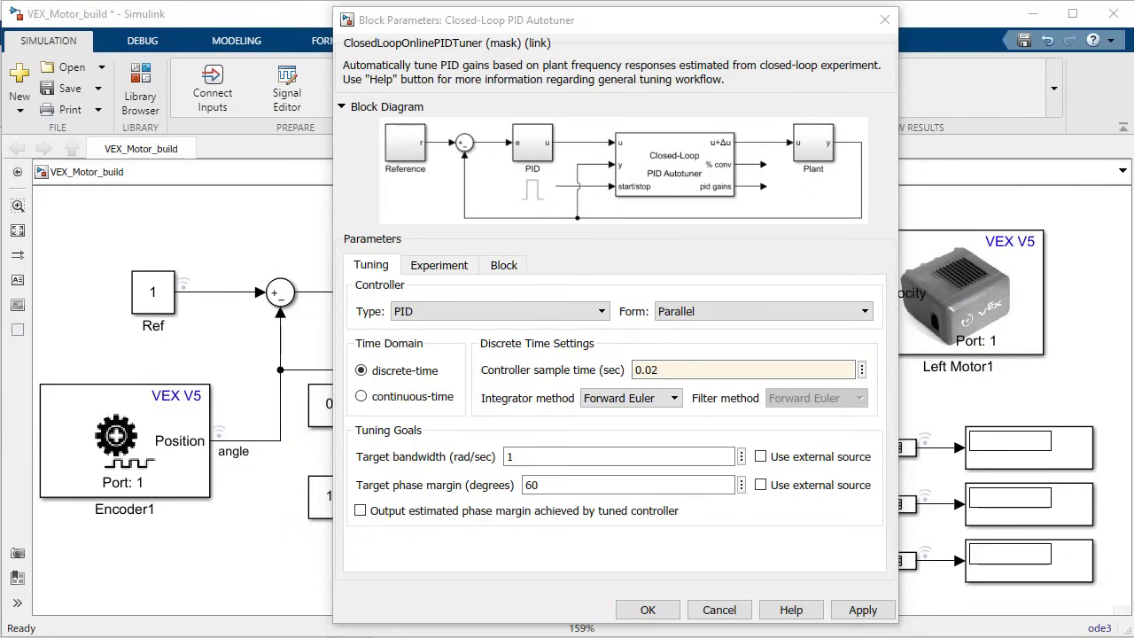
left_click(448, 277)
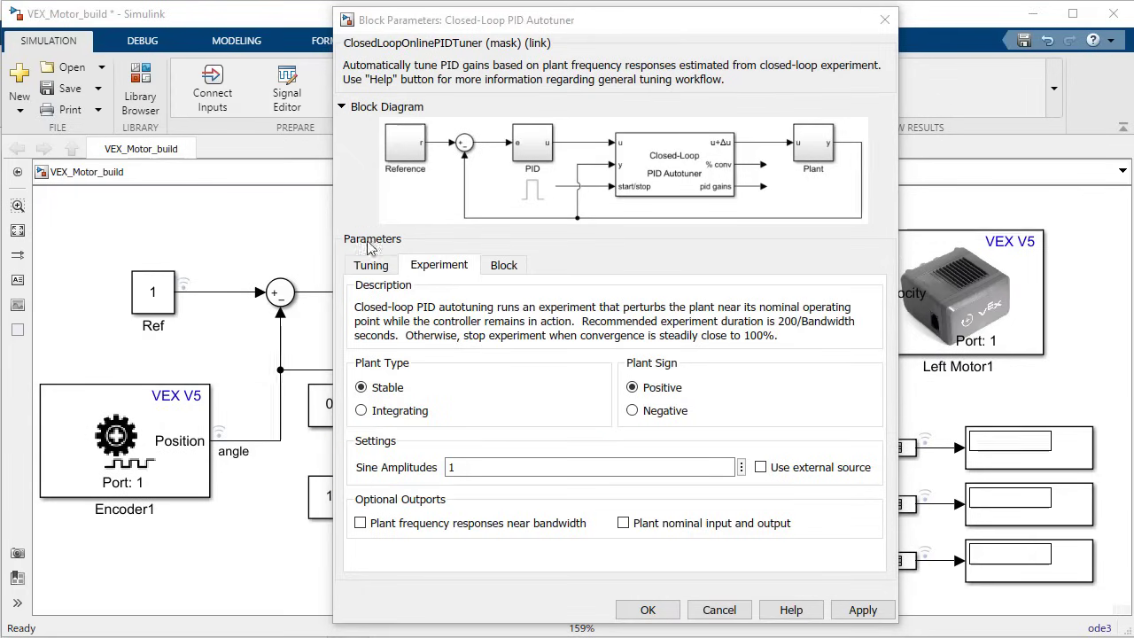
left_click(376, 268)
double_click(560, 458)
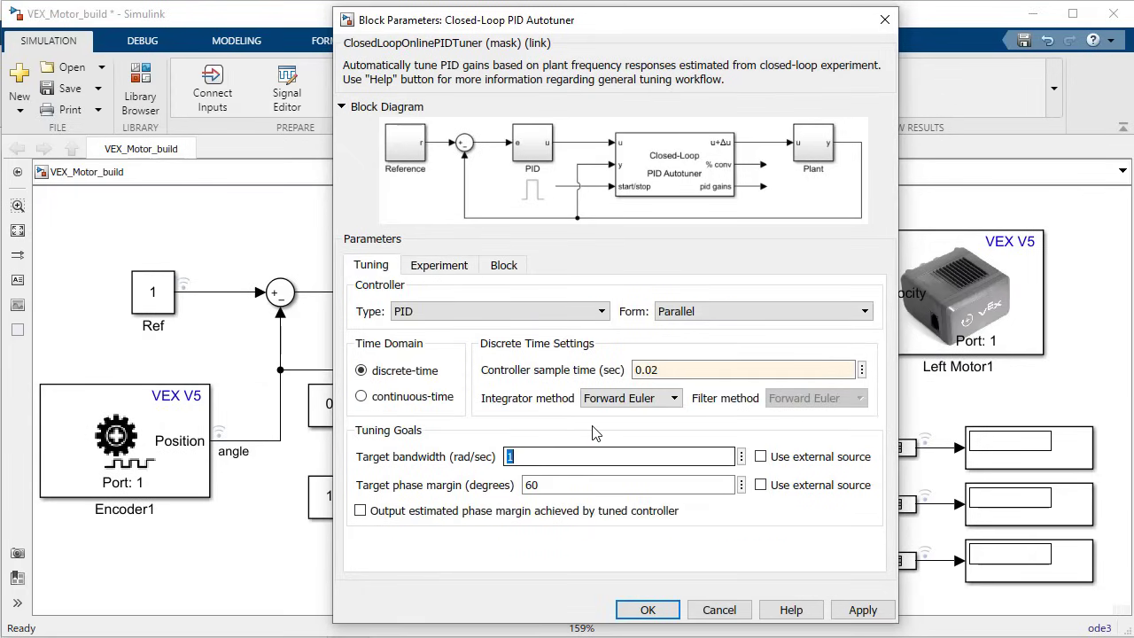
type("2*6.28")
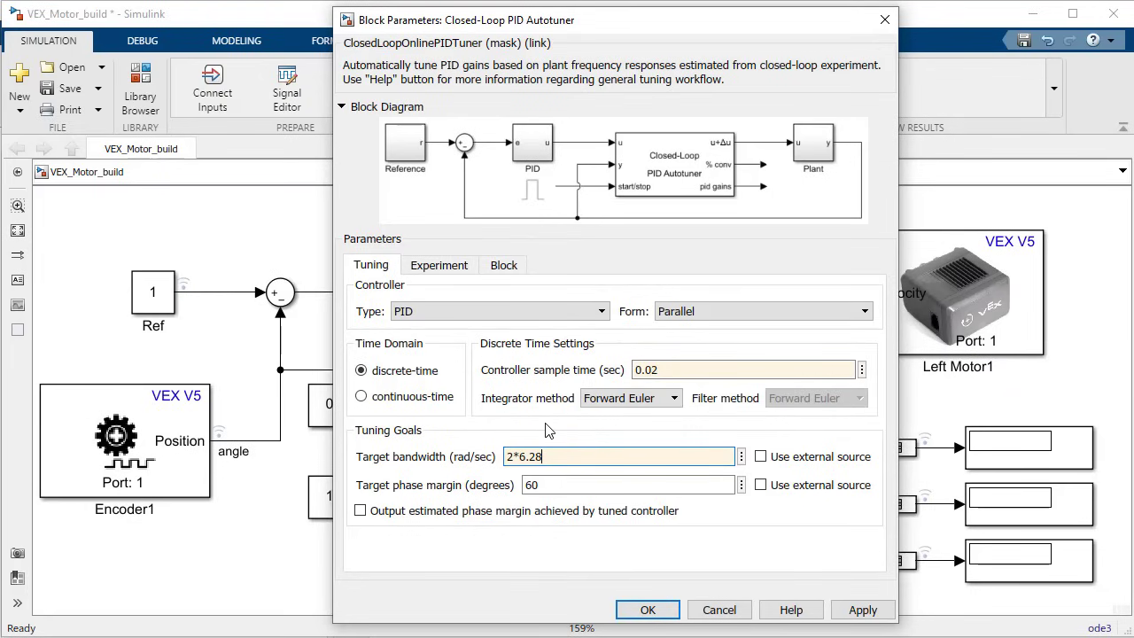
- Set the Experiment sine amplitude to 10 and confirm the autotuner settings with OK
left_click(442, 268)
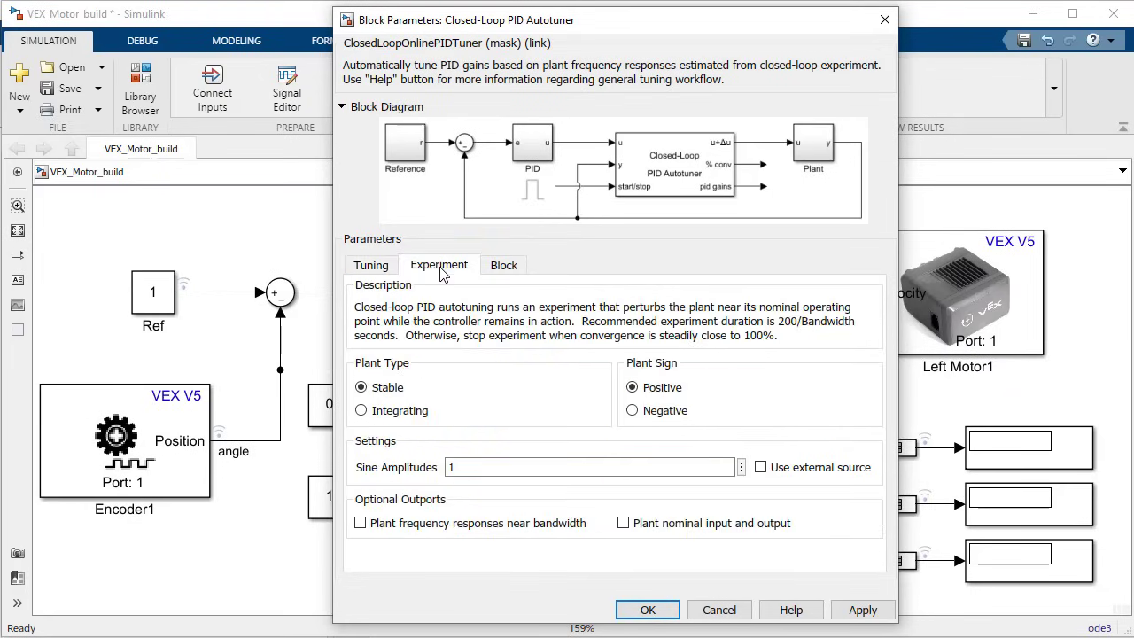
double_click(497, 466)
type("10")
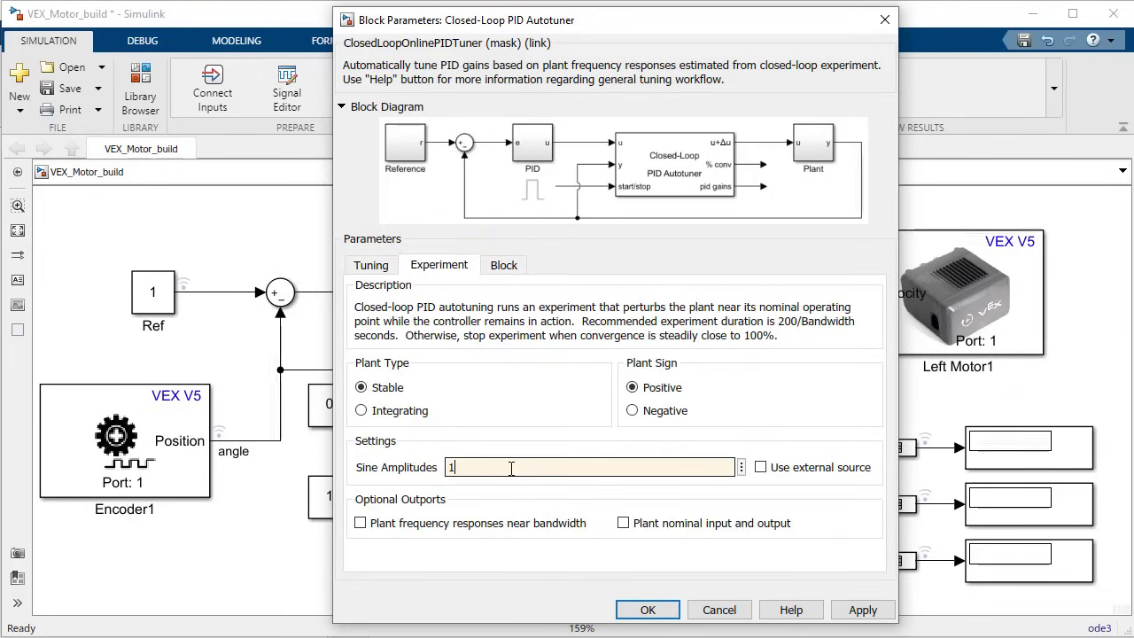
left_click(647, 607)
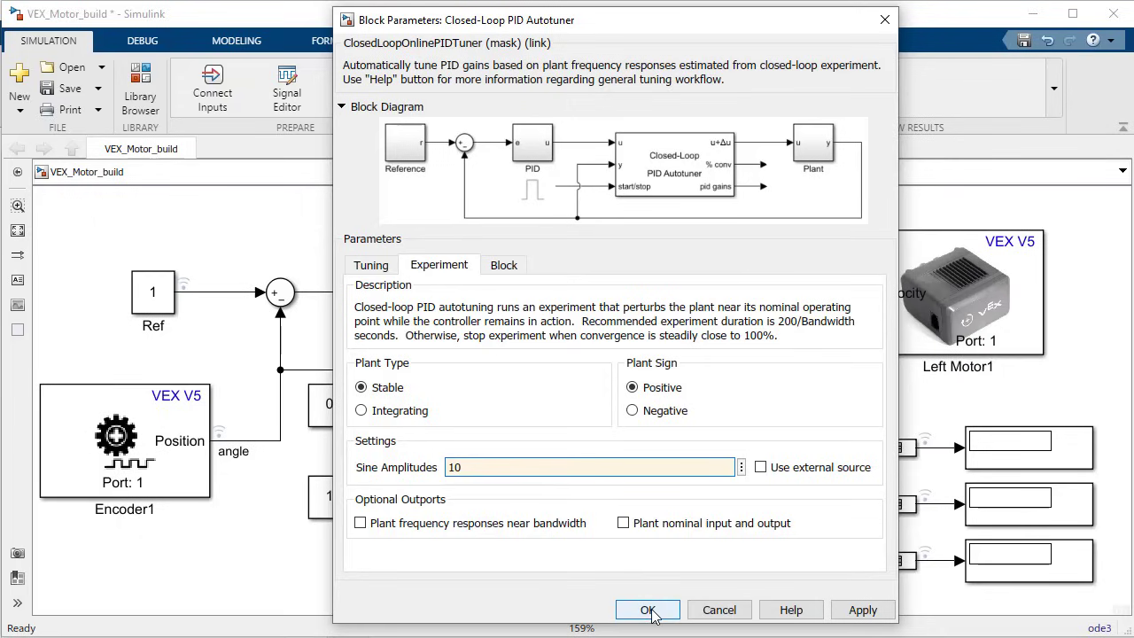
left_click(648, 610)
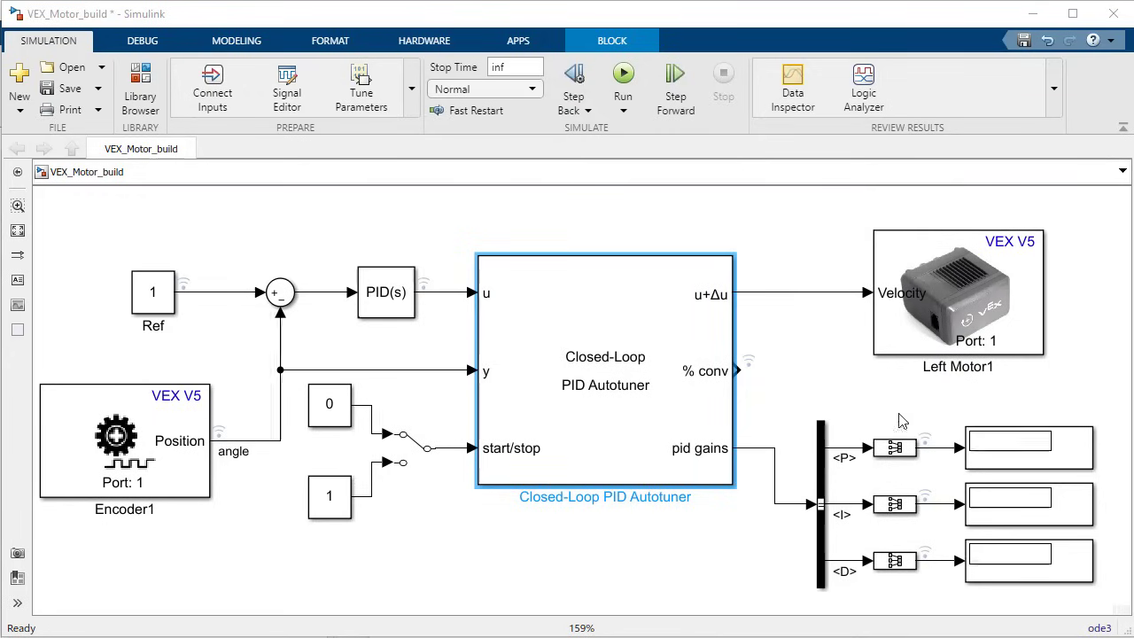
- Shift Left Motor1 further right and attach a copied Display to the autotuner's % conv output
left_click(818, 383)
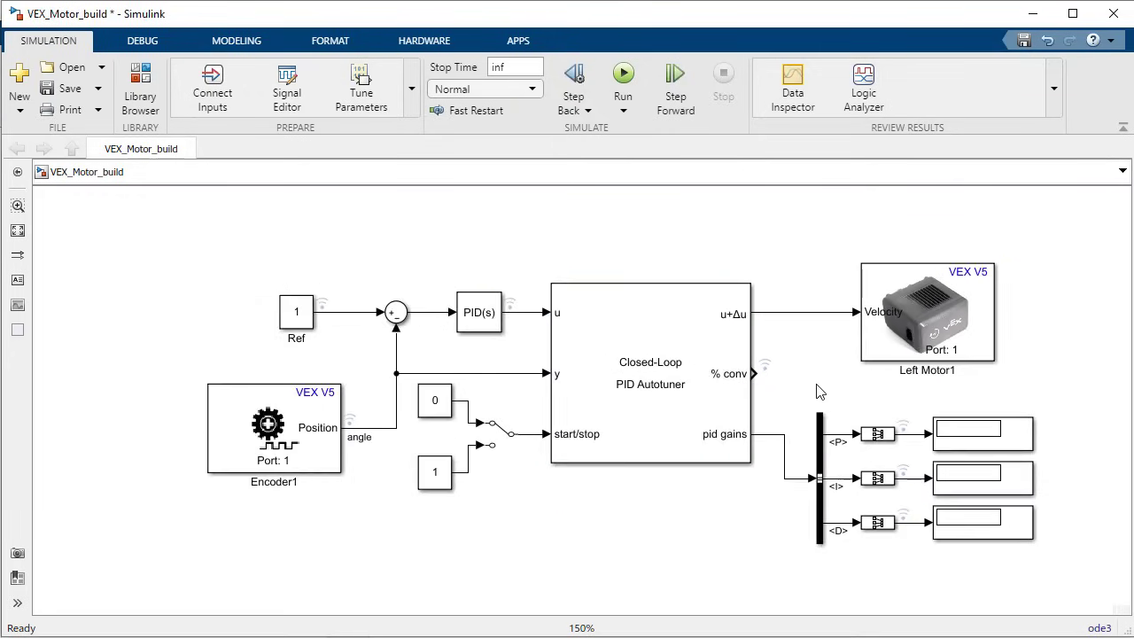
left_click_drag(815, 380, 647, 407)
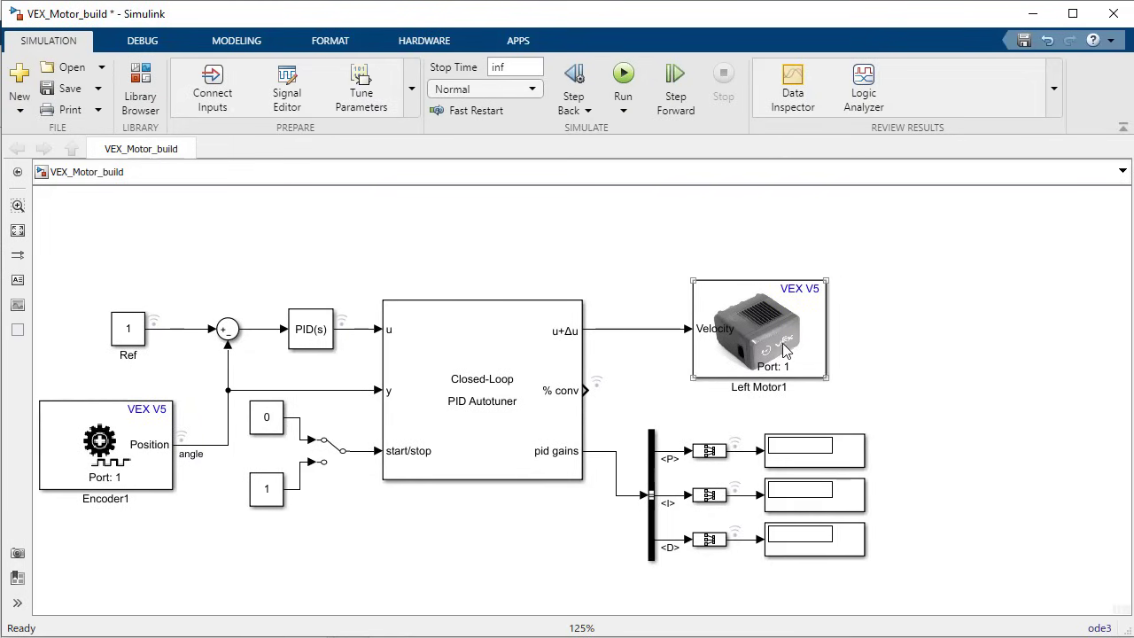
left_click(815, 341)
left_click_drag(815, 341, 955, 341)
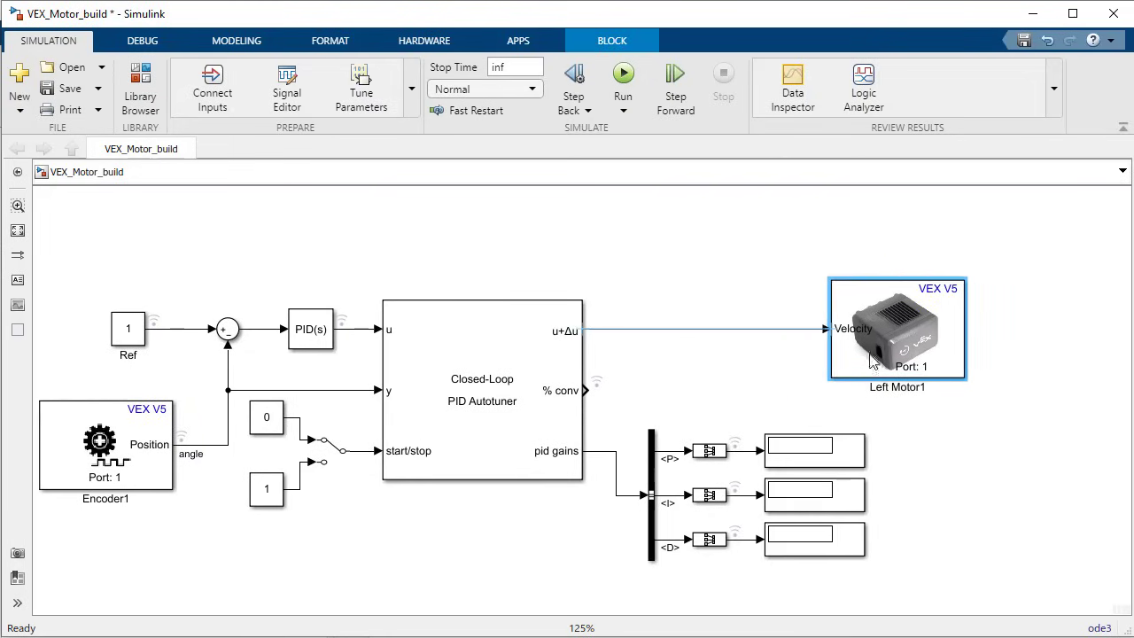
left_click(762, 386)
left_click_drag(797, 448, 682, 400)
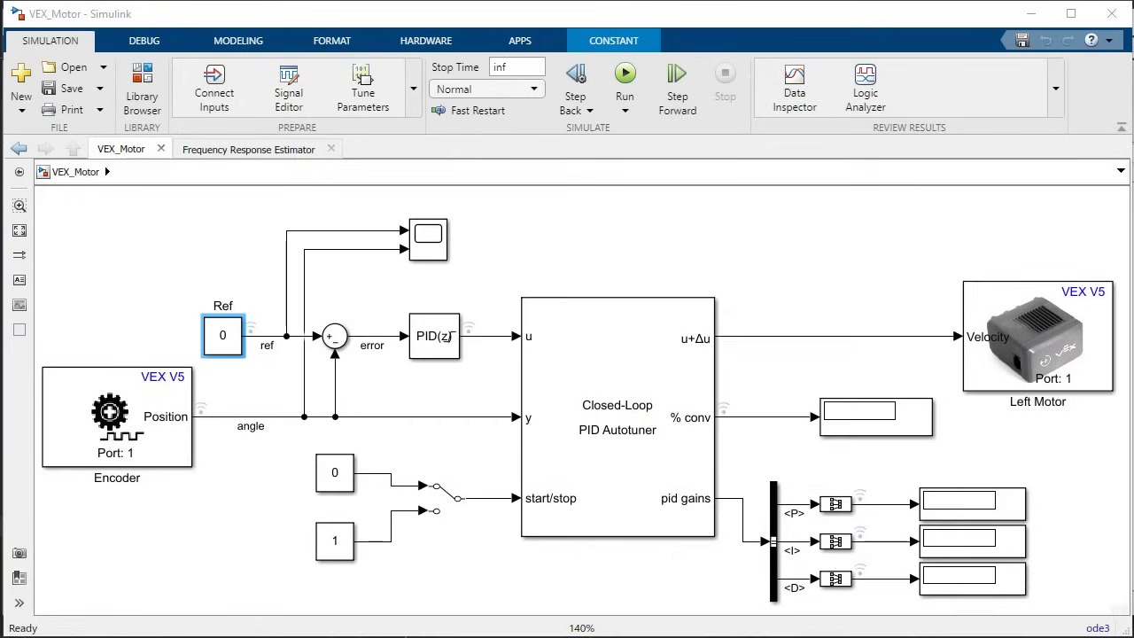
- Run VEX_Motor on the VEX V5 Robot Brain with Monitor & Tune from the Hardware options
left_click(584, 512)
left_click(510, 323)
left_click(427, 41)
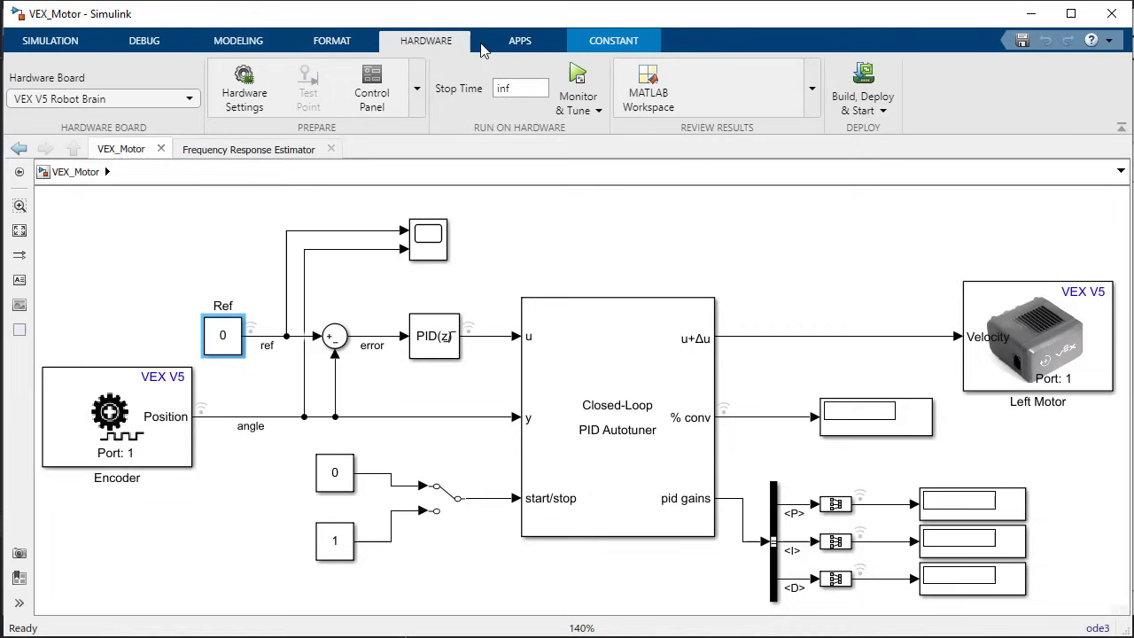
left_click(595, 88)
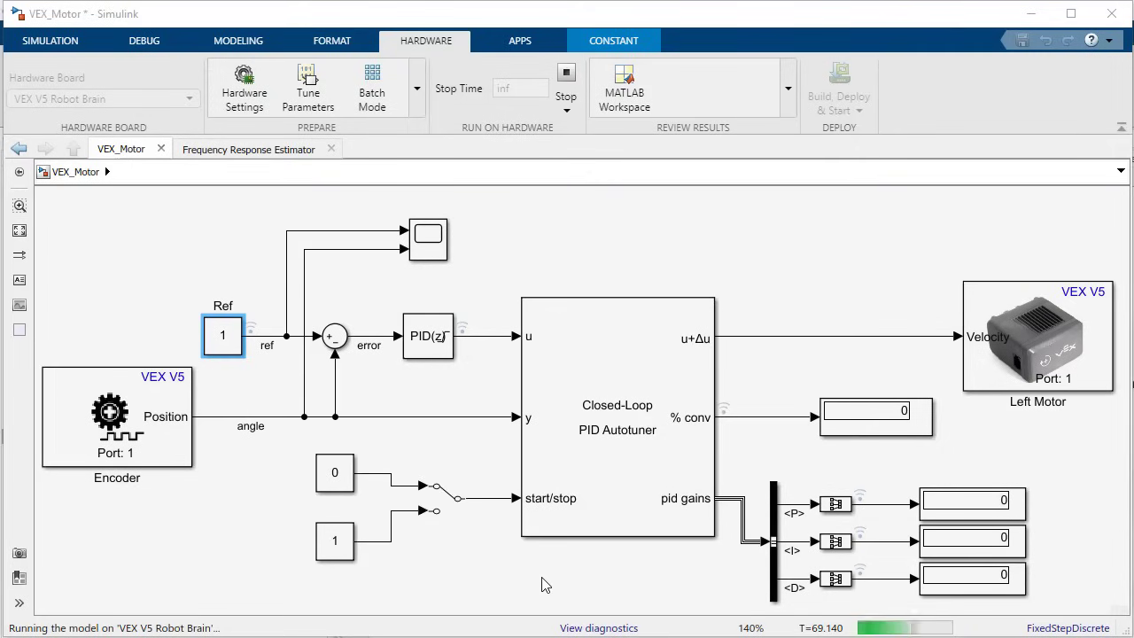
- Toggle the Manual Switch to autotune to ~100% convergence (P 1024, I 782.6, D 64.67), then reopen the autotuner's parameters
left_click(545, 584)
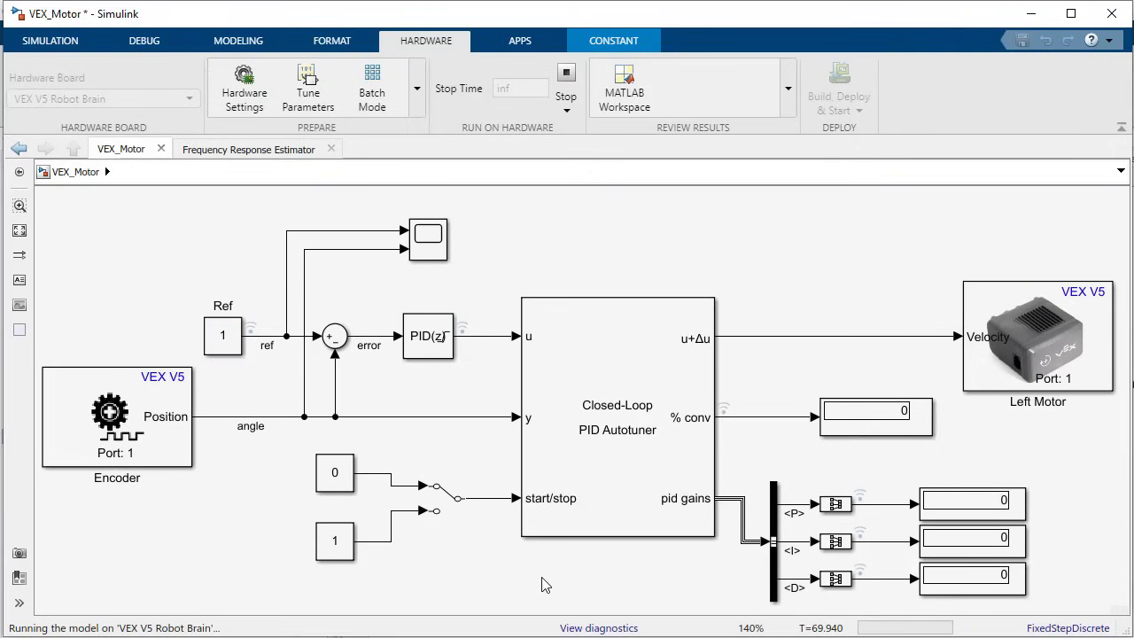
double_click(452, 503)
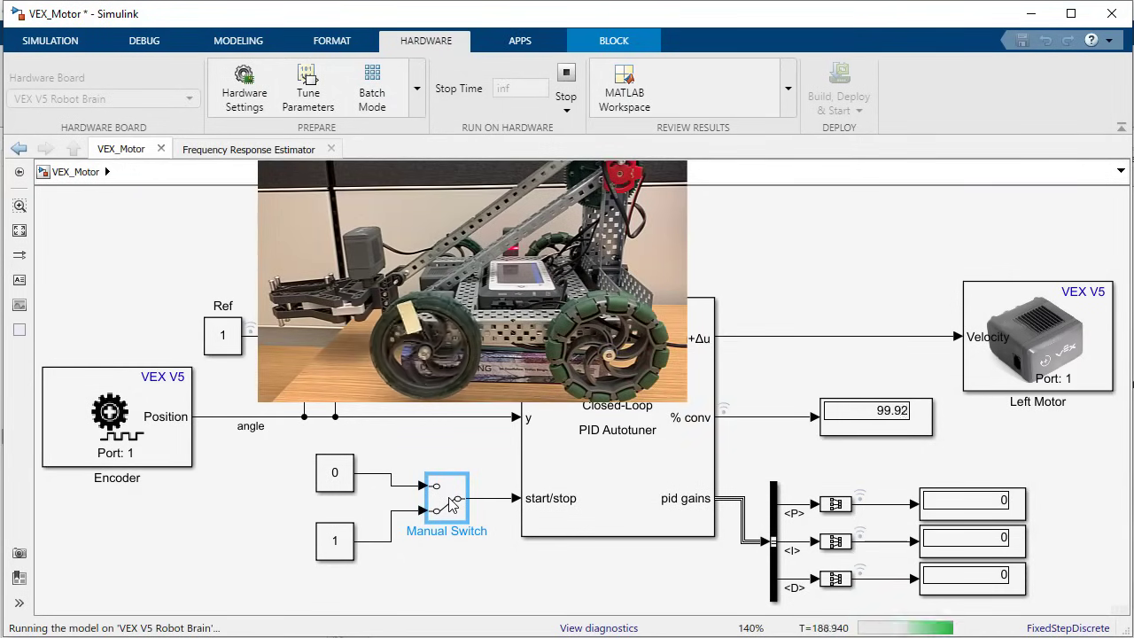
double_click(450, 501)
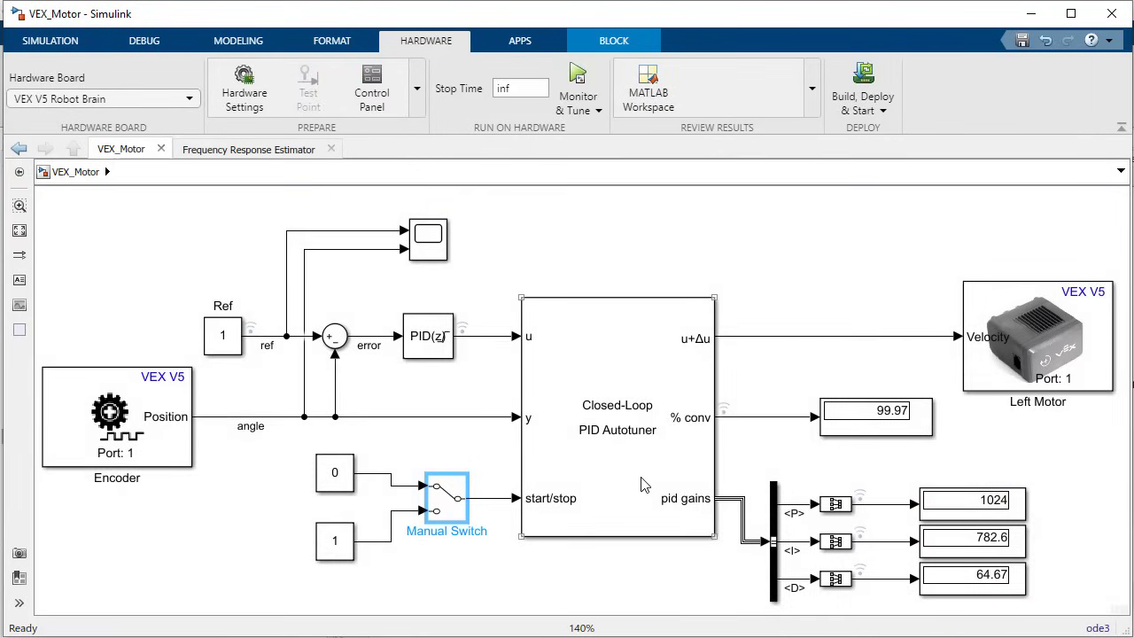
double_click(643, 485)
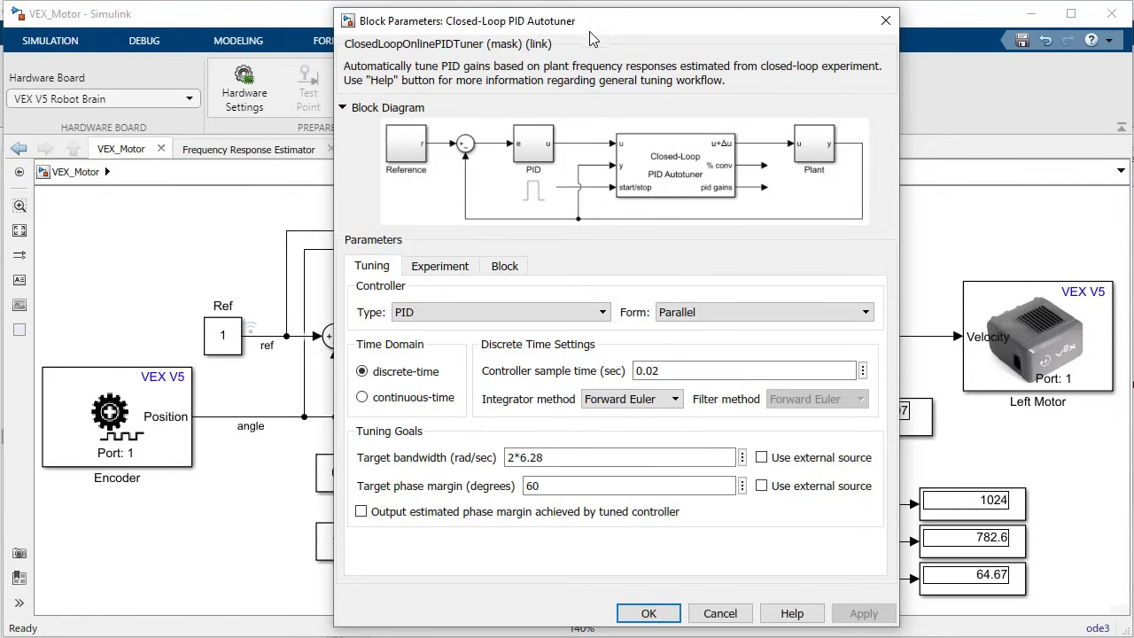
- Update the PID Controller block with tuned gains P 990.8523, I 855.2969, D 70.4922
left_click(502, 269)
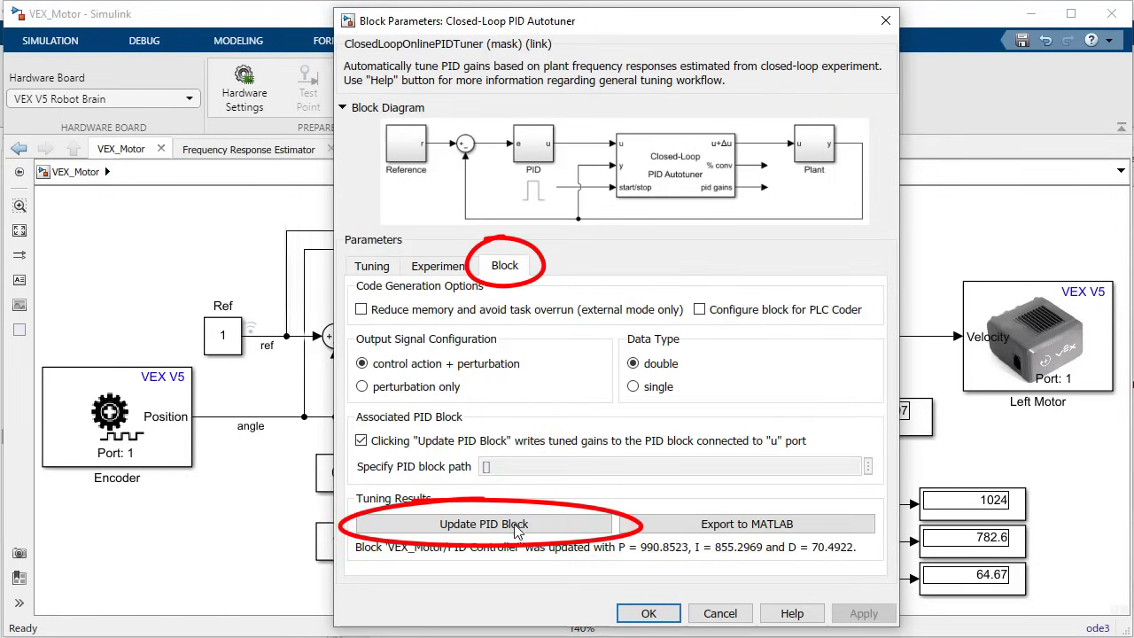